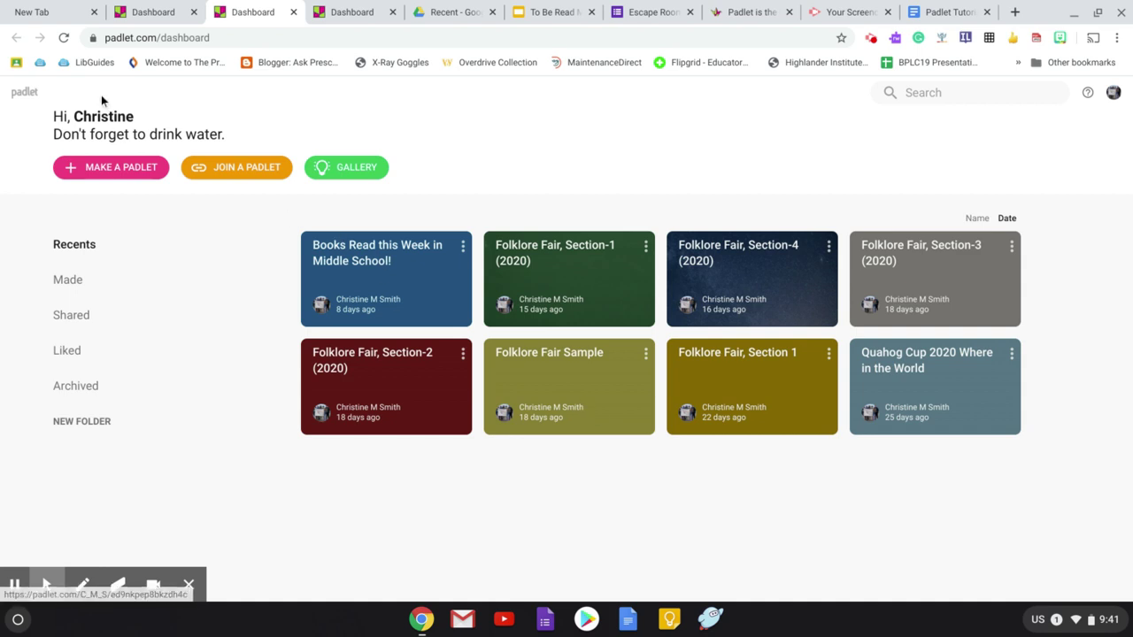
Start a new padlet, log in with a Google account, and review the blank layouts (Wall, Canvas, Stream, etc.).
{"action": "left_click", "coordinate": [127, 169]}
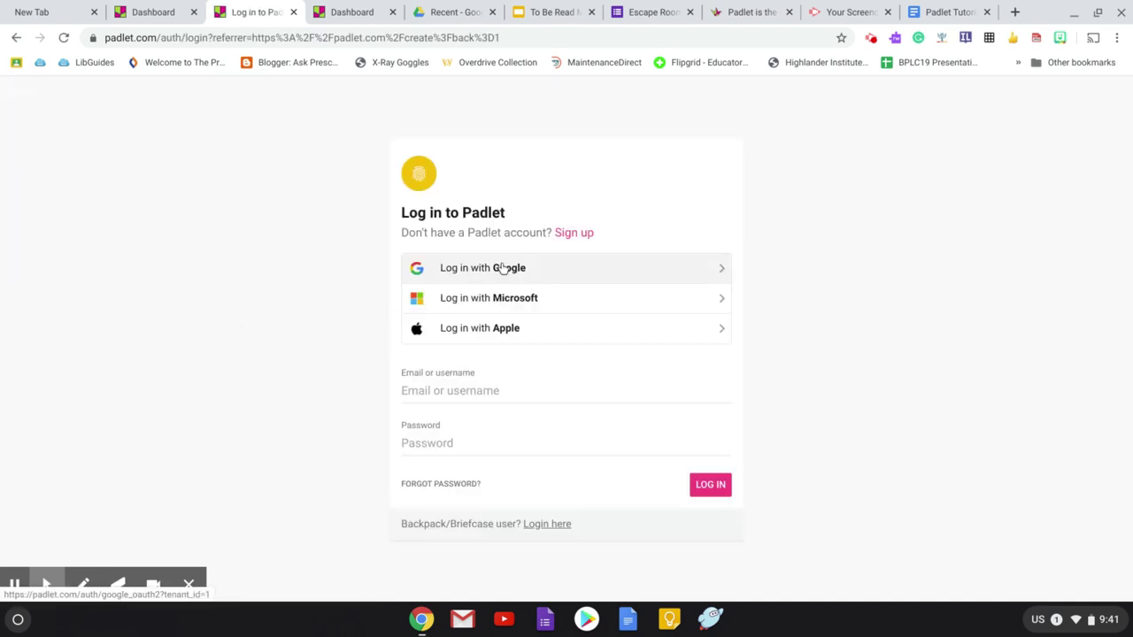
{"action": "left_click", "coordinate": [498, 270]}
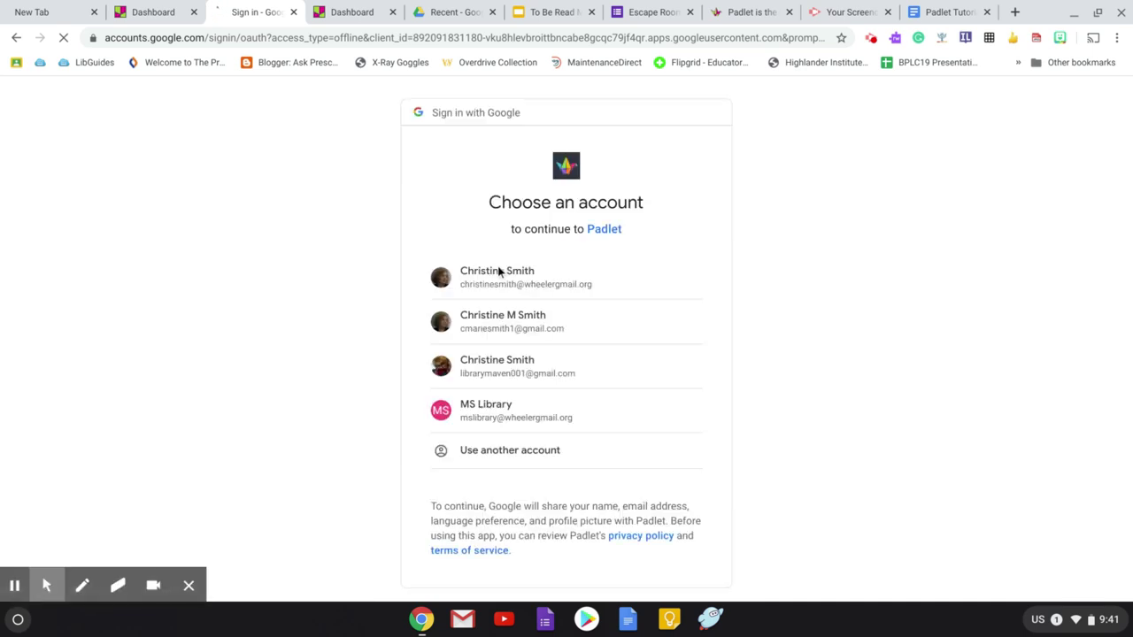
{"action": "left_click", "coordinate": [500, 274]}
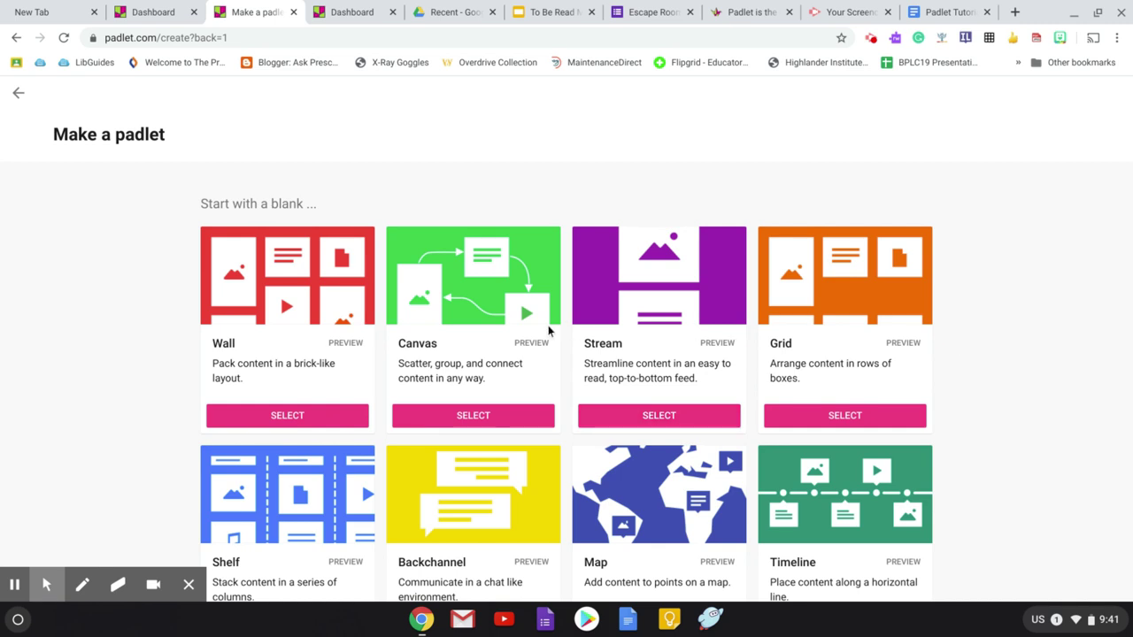
{"action": "scroll", "coordinate": [548, 331], "scroll_direction": "down", "scroll_amount": 3}
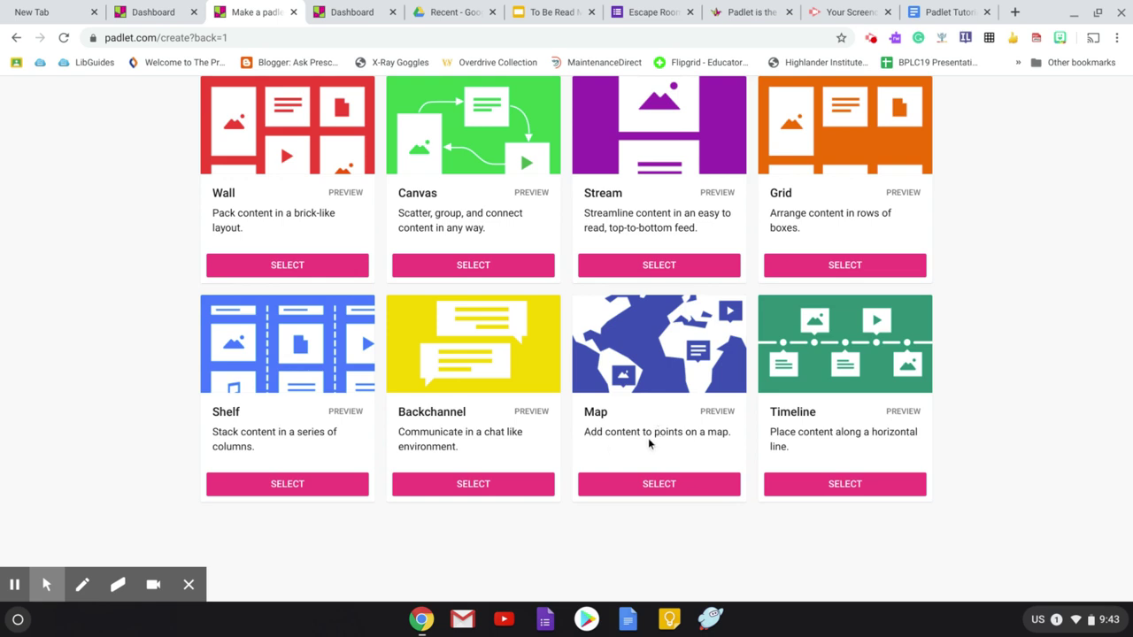
{"action": "scroll", "coordinate": [651, 443], "scroll_direction": "up", "scroll_amount": 3}
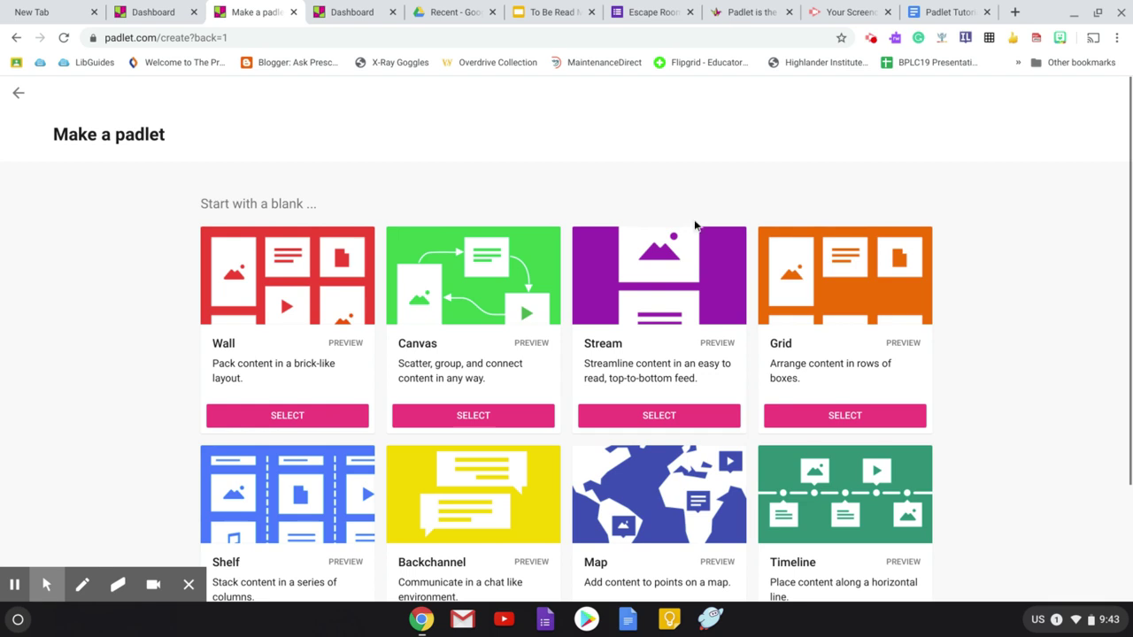
{"action": "scroll", "coordinate": [312, 434], "scroll_direction": "down", "scroll_amount": 3}
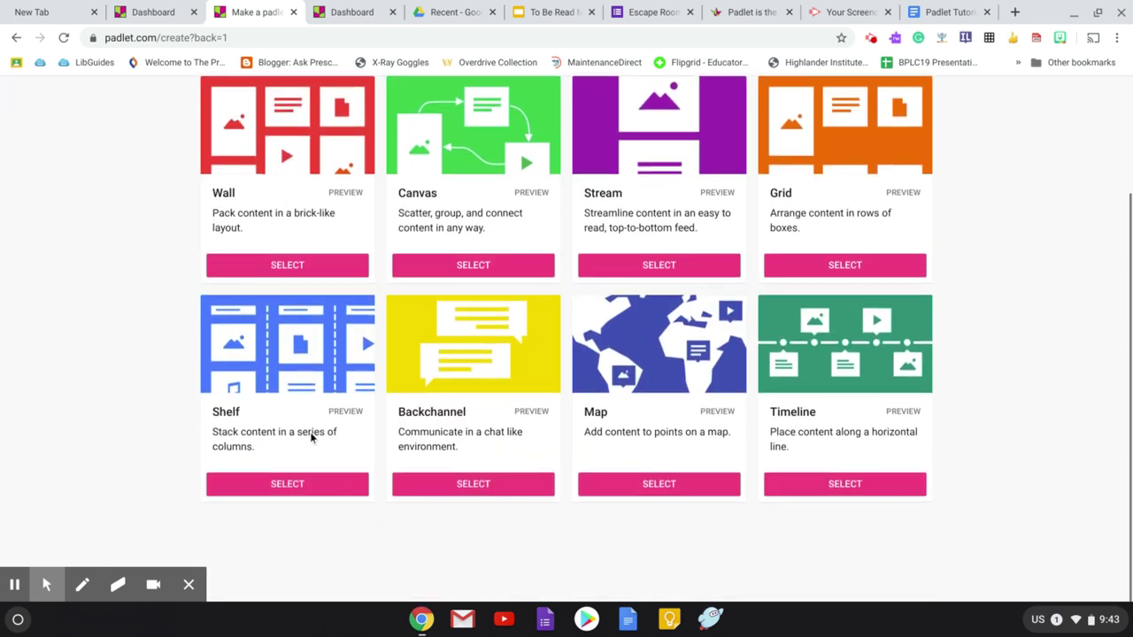
Select a blank layout and title the new padlet 'Padlet Tutorial'.
{"action": "left_click", "coordinate": [842, 265]}
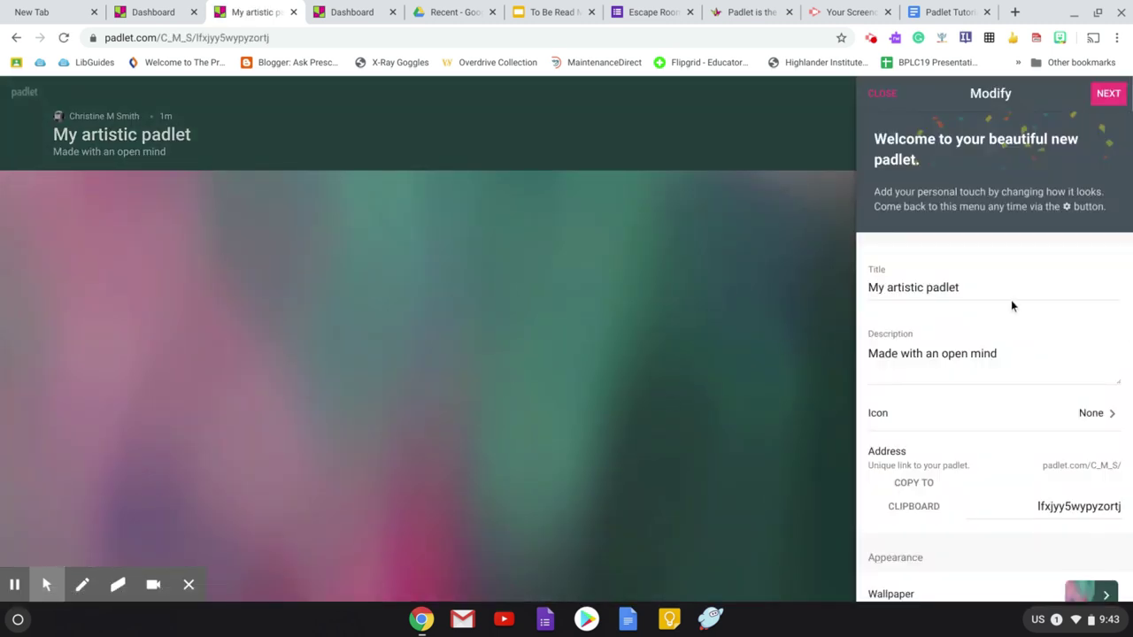
{"action": "left_click_drag", "start_coordinate": [968, 290], "coordinate": [878, 282]}
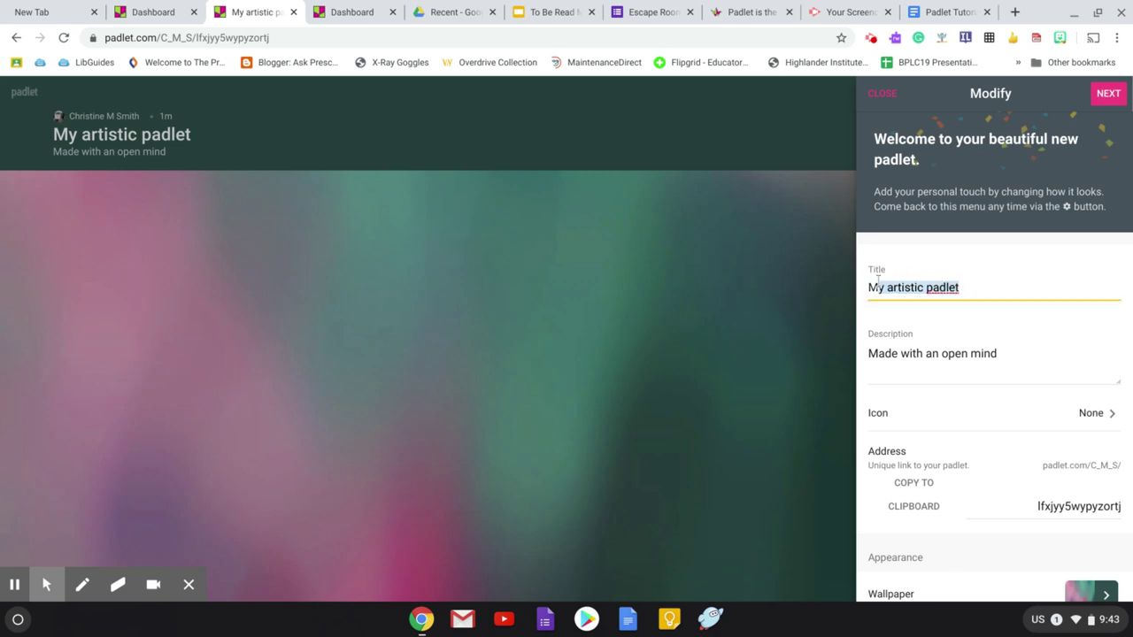
{"action": "key", "text": "BackSpace"}
{"action": "key", "text": "BackSpace"}
{"action": "type", "text": "P"}
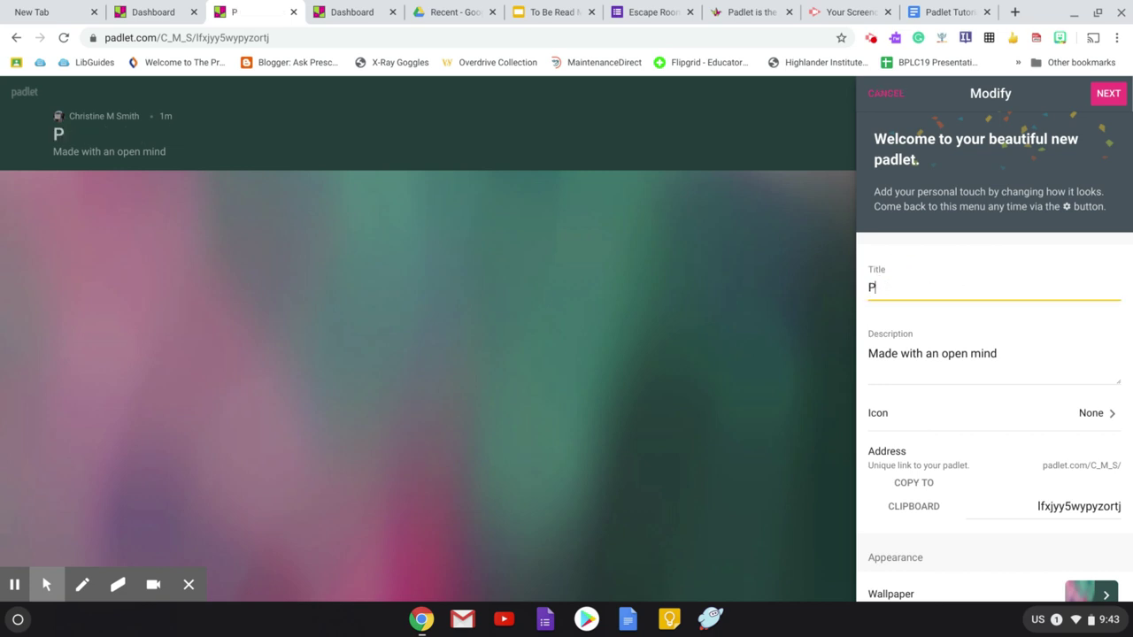
{"action": "type", "text": "adlet Tu"}
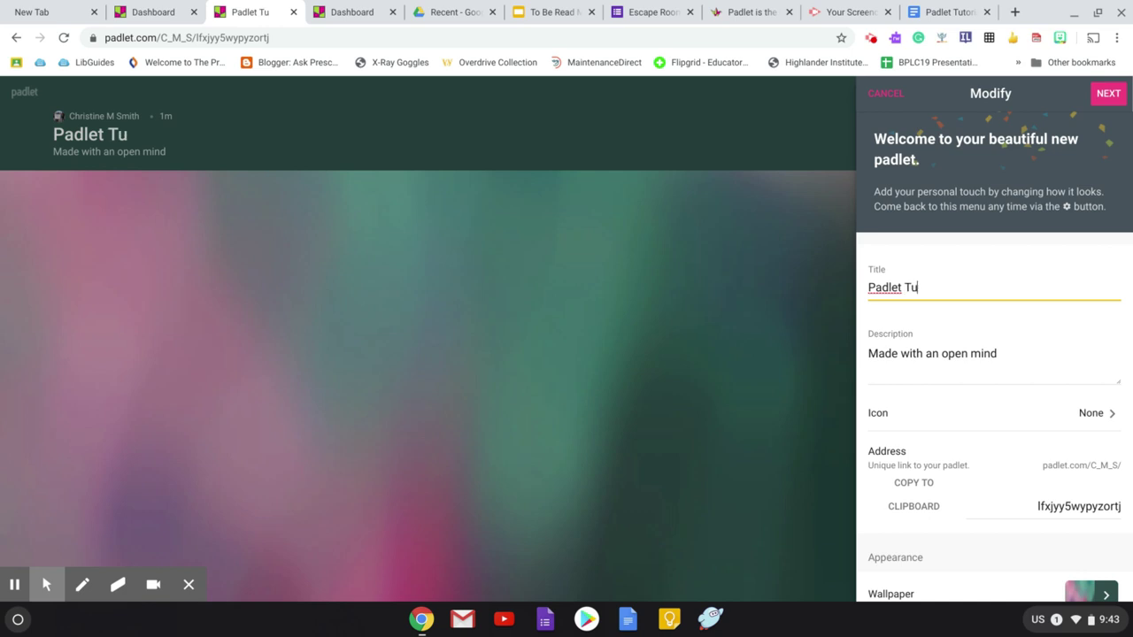
{"action": "type", "text": "torial"}
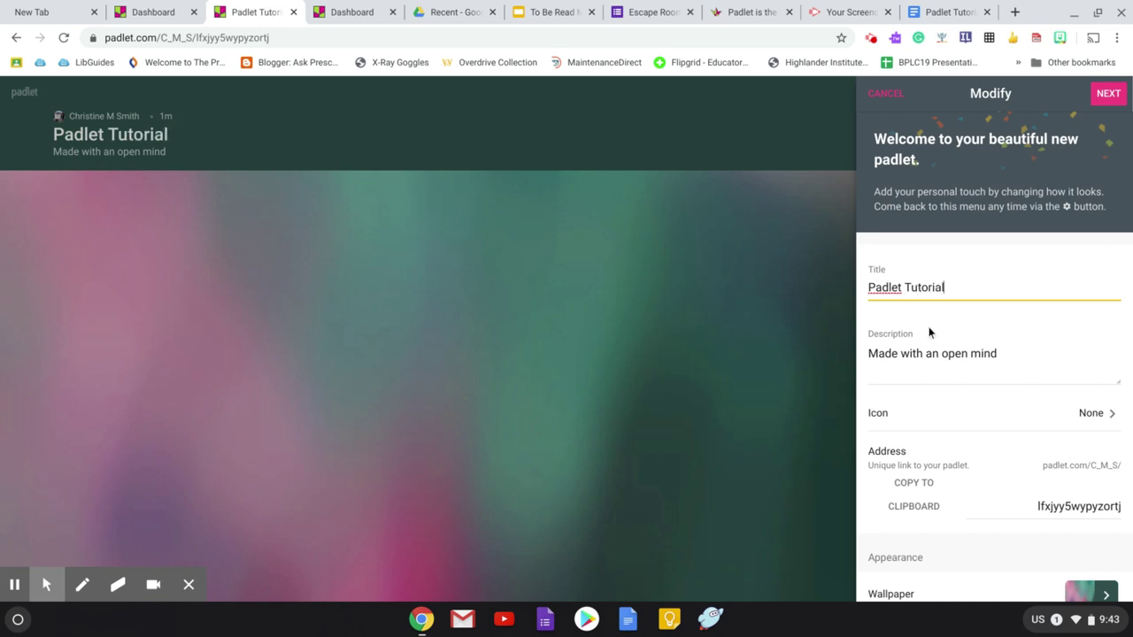
Replace the padlet description with 'Tutorial Tuesday'.
{"action": "left_click_drag", "start_coordinate": [947, 370], "coordinate": [870, 354]}
{"action": "key", "text": "BackSpace"}
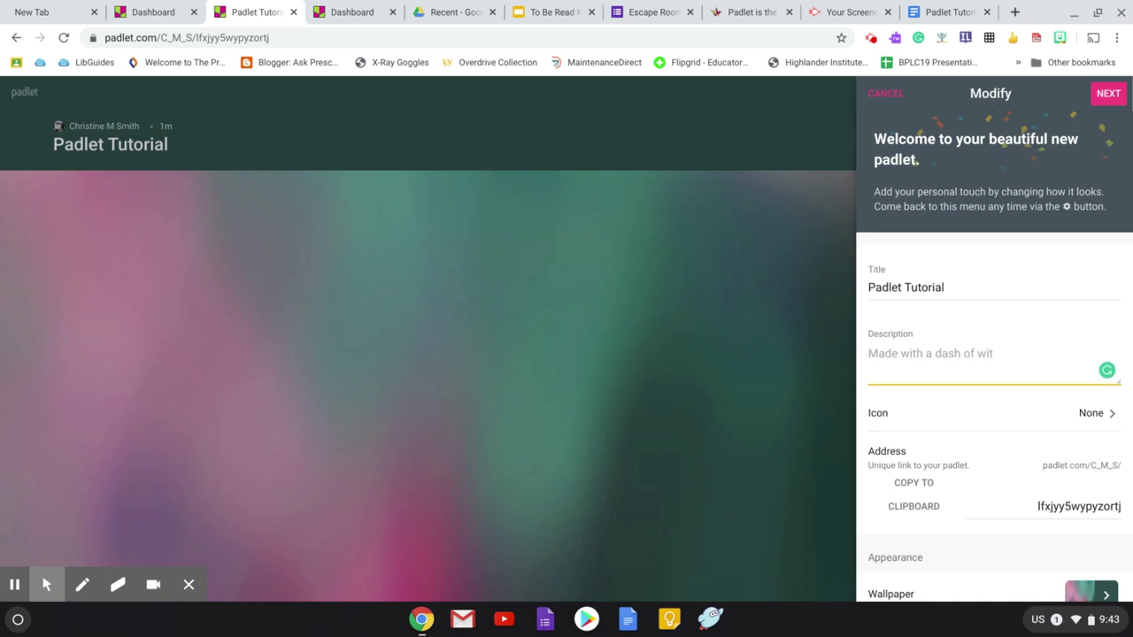
{"action": "type", "text": "Tutorial"}
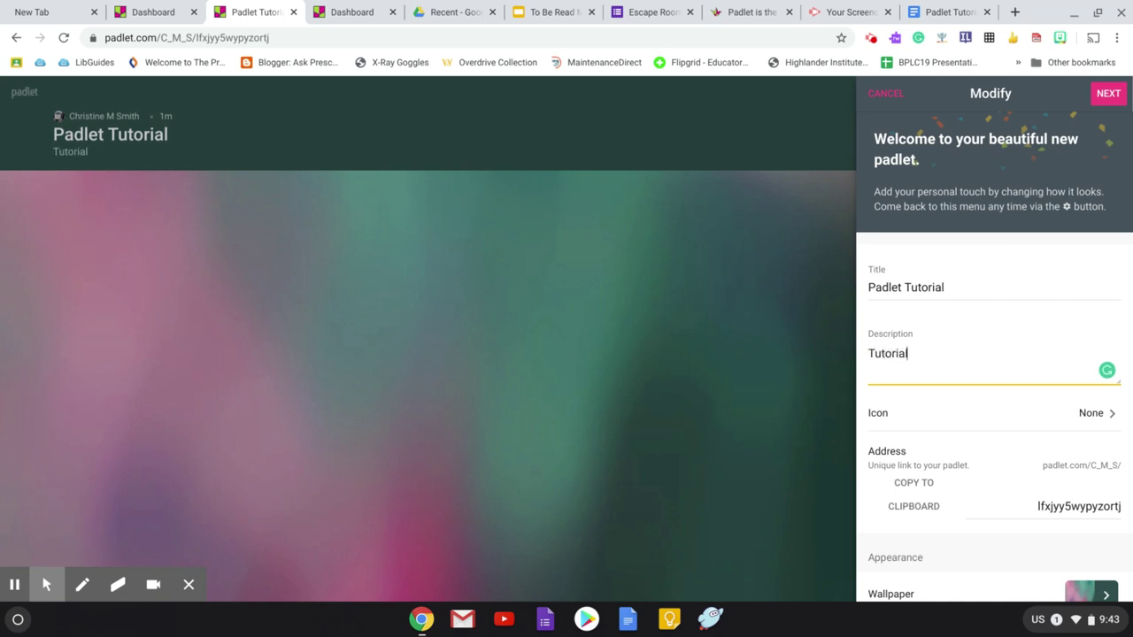
{"action": "type", "text": " Tuesday"}
{"action": "scroll", "coordinate": [926, 399], "scroll_direction": "down", "scroll_amount": 2}
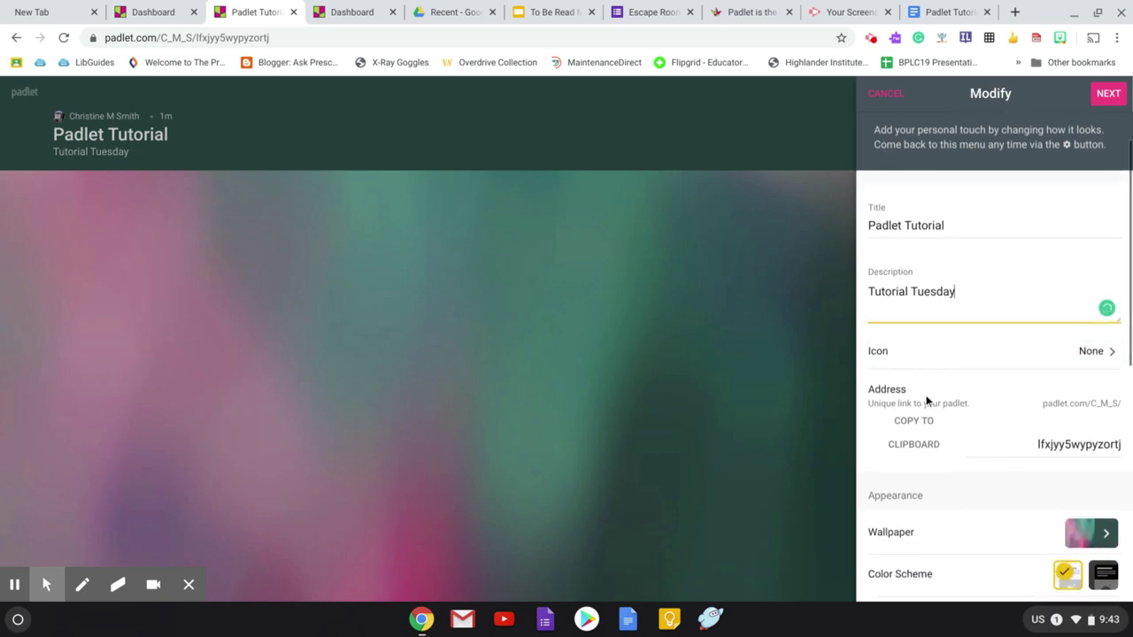
{"action": "scroll", "coordinate": [926, 399], "scroll_direction": "down", "scroll_amount": 3}
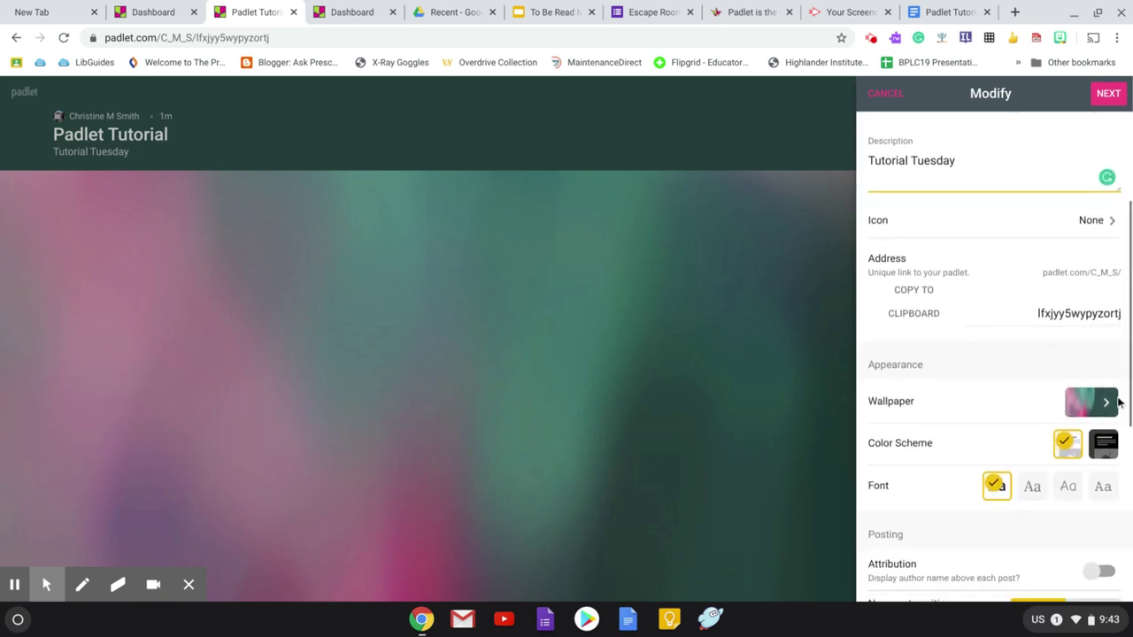
Set the wallpaper to the yellow Solid Colors swatch and return to the Modify settings.
{"action": "left_click", "coordinate": [1109, 402]}
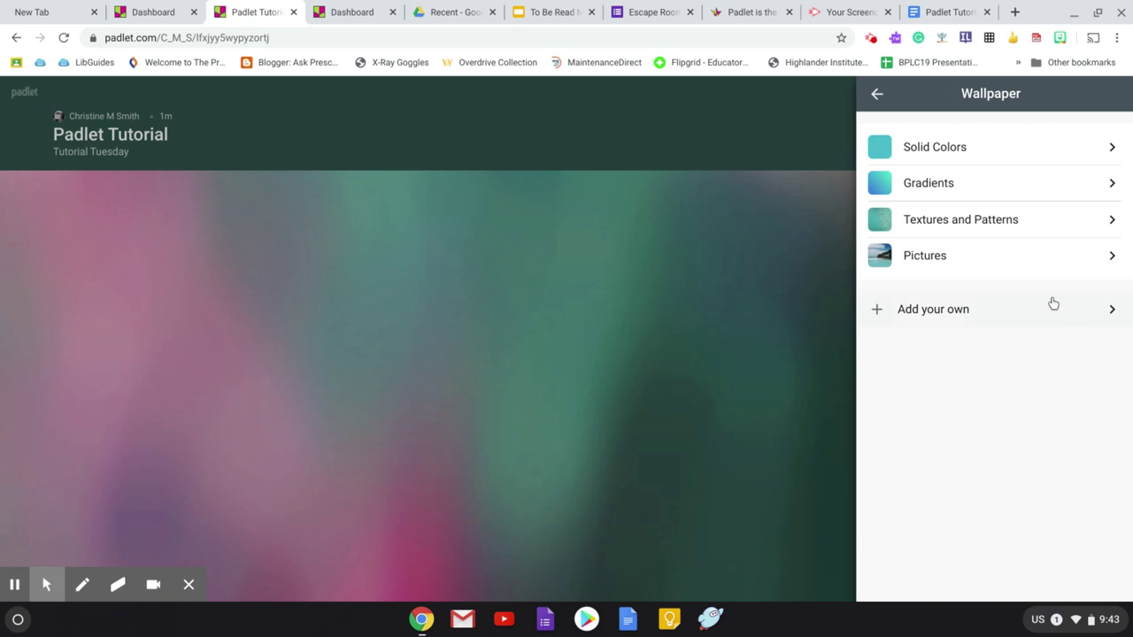
{"action": "left_click", "coordinate": [934, 149]}
{"action": "scroll", "coordinate": [1004, 384], "scroll_direction": "down", "scroll_amount": 5}
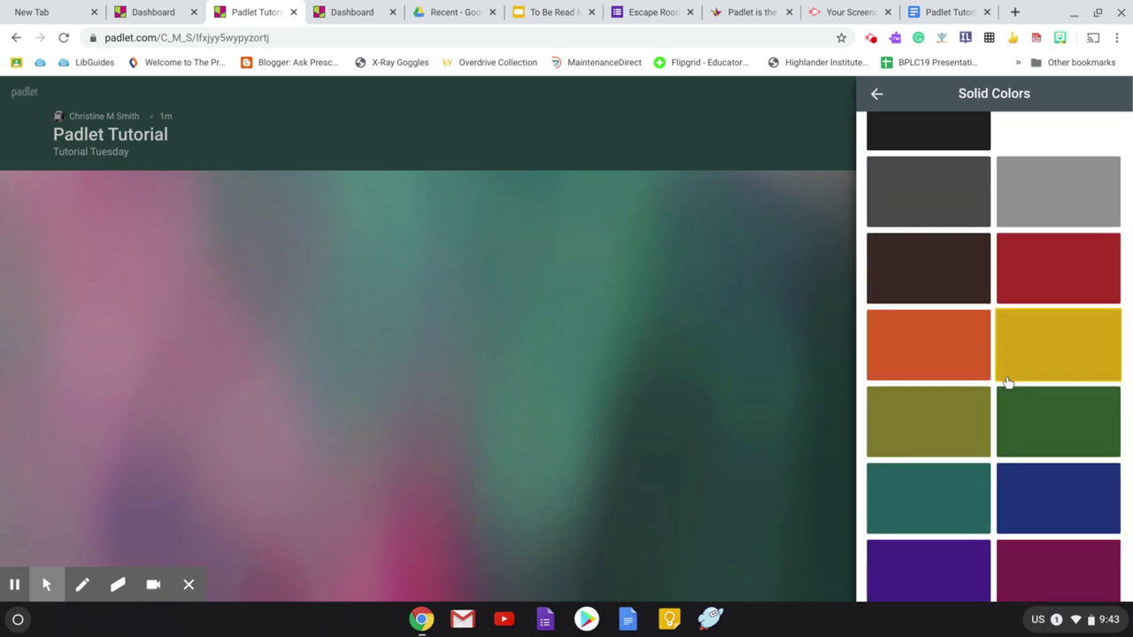
{"action": "scroll", "coordinate": [1007, 383], "scroll_direction": "down", "scroll_amount": 2}
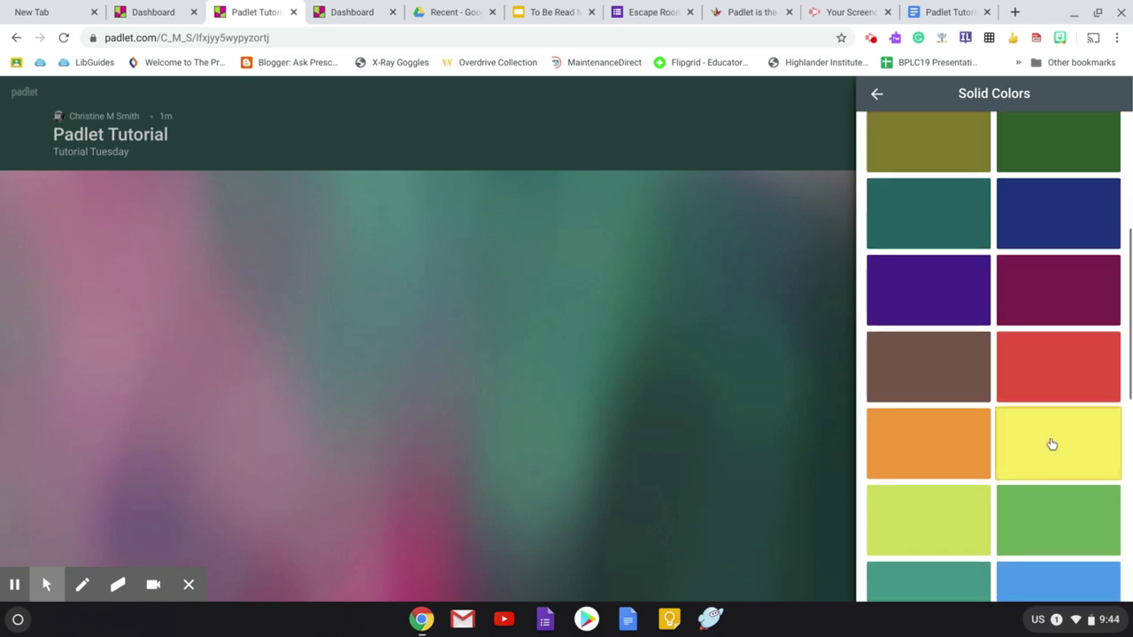
{"action": "left_click", "coordinate": [1051, 444]}
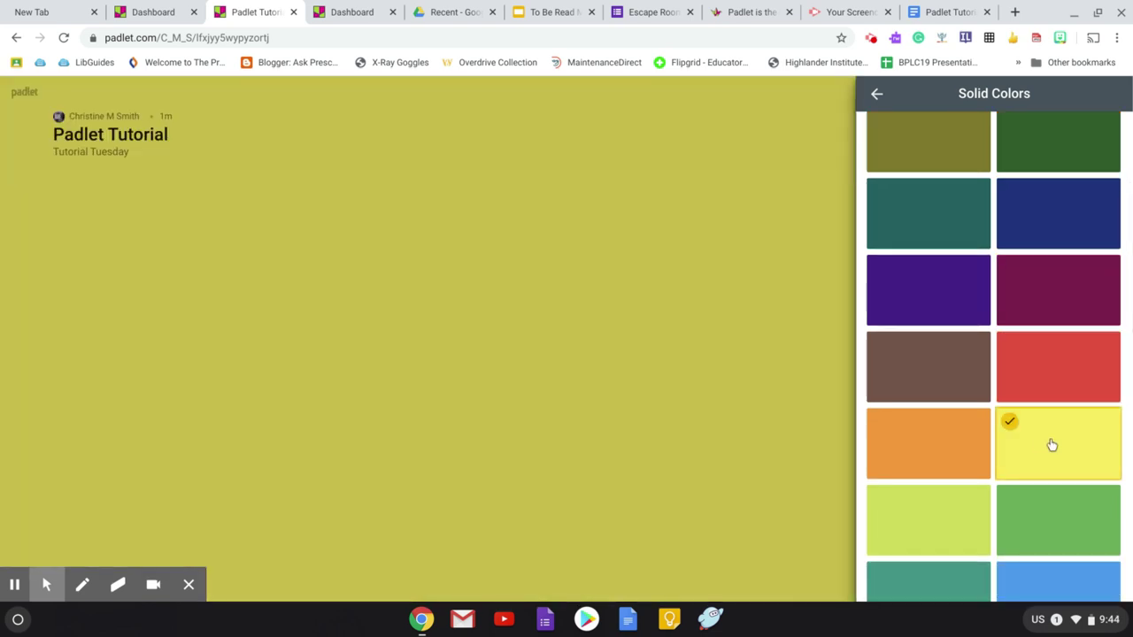
{"action": "left_click", "coordinate": [876, 92]}
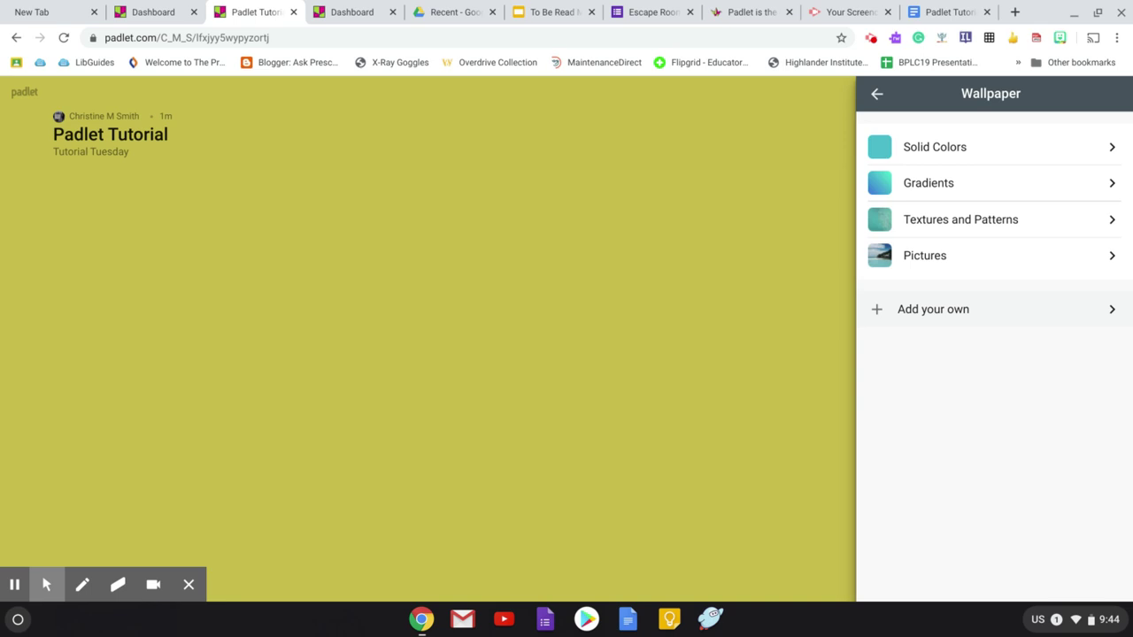
{"action": "left_click", "coordinate": [879, 94]}
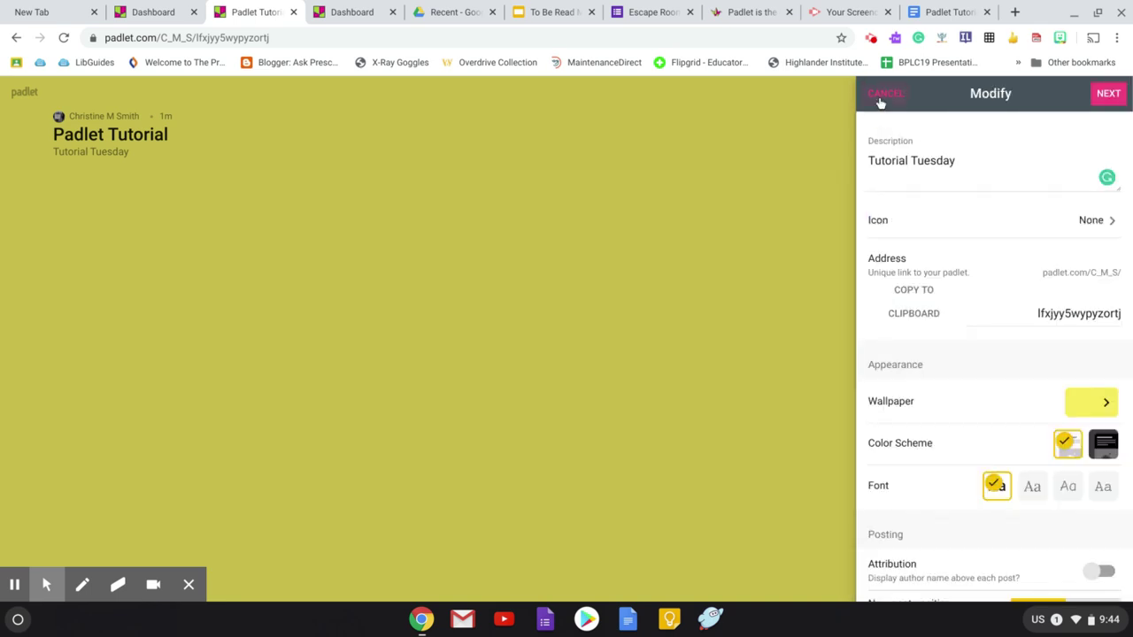
Turn Attribution on, set New post position to LAST, and turn Comments on.
{"action": "scroll", "coordinate": [978, 375], "scroll_direction": "down", "scroll_amount": 3}
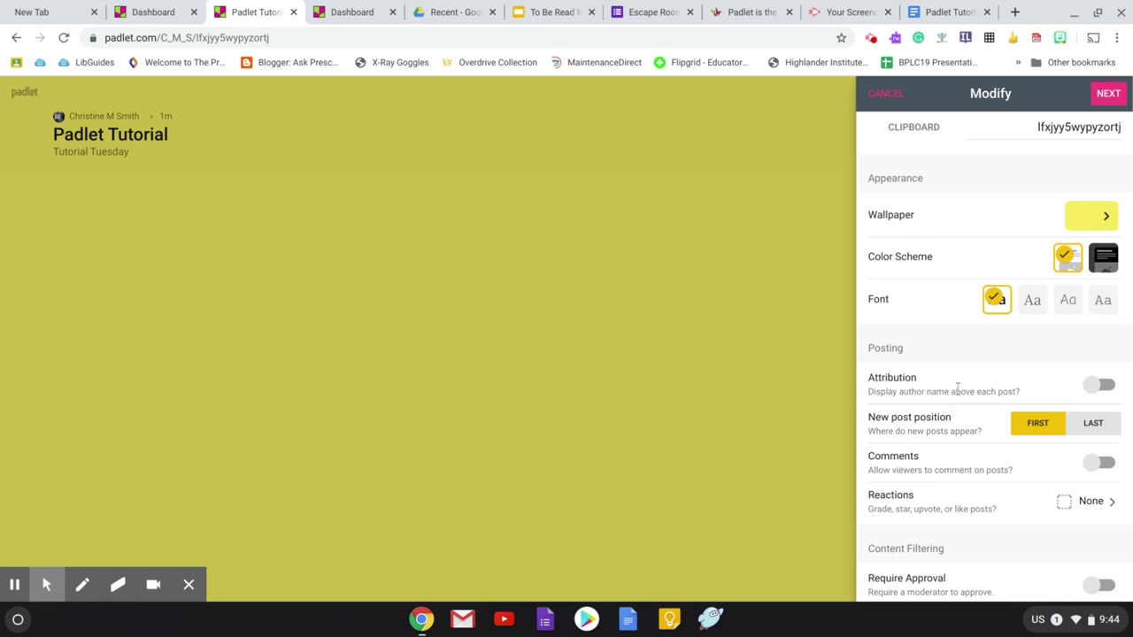
{"action": "left_click", "coordinate": [1098, 387]}
{"action": "left_click", "coordinate": [1086, 437]}
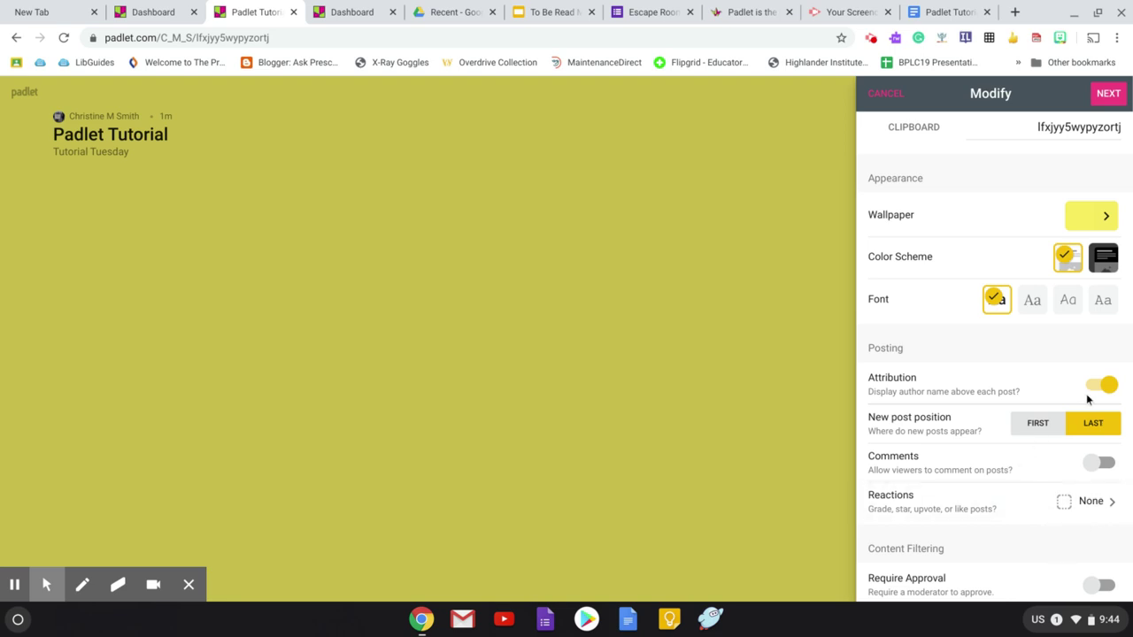
{"action": "left_click", "coordinate": [1095, 465]}
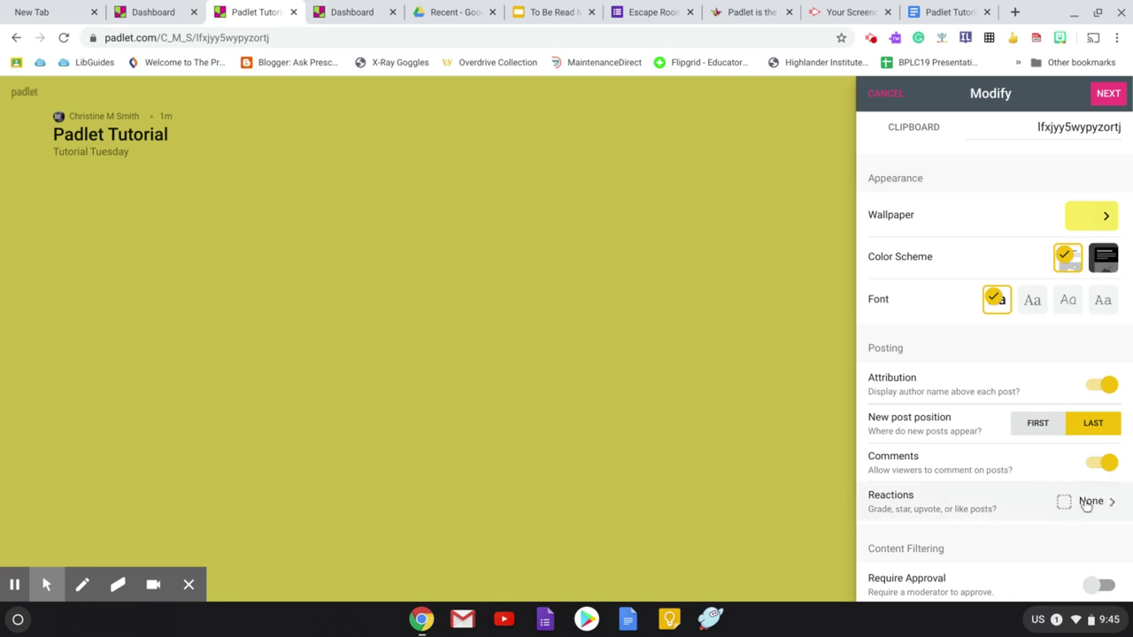
{"action": "left_click", "coordinate": [927, 499]}
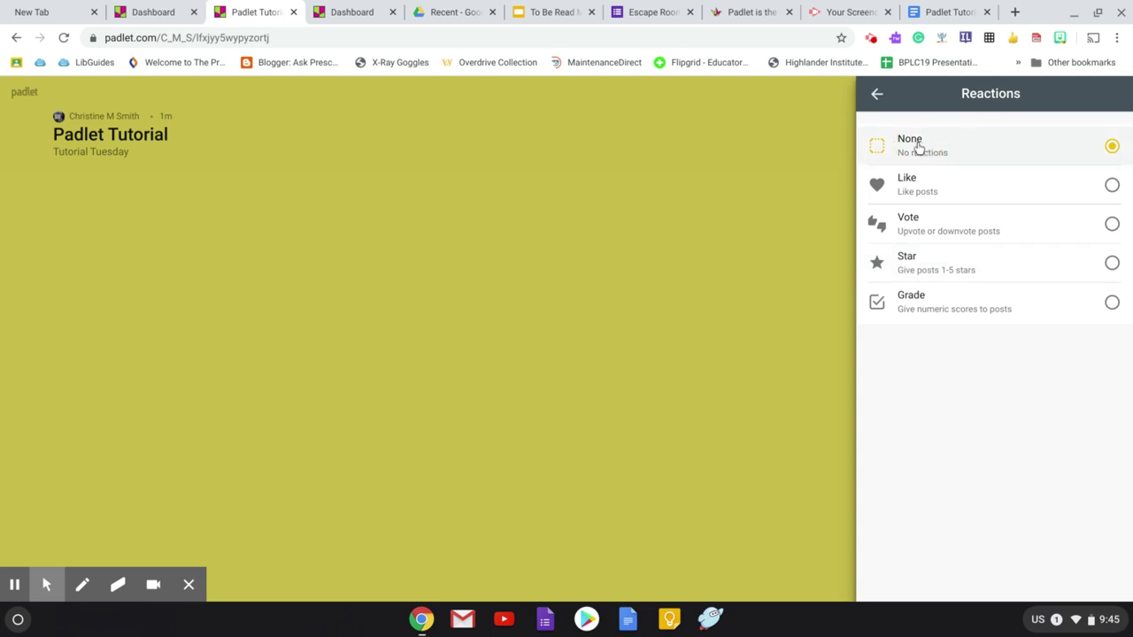
{"action": "left_click", "coordinate": [877, 93]}
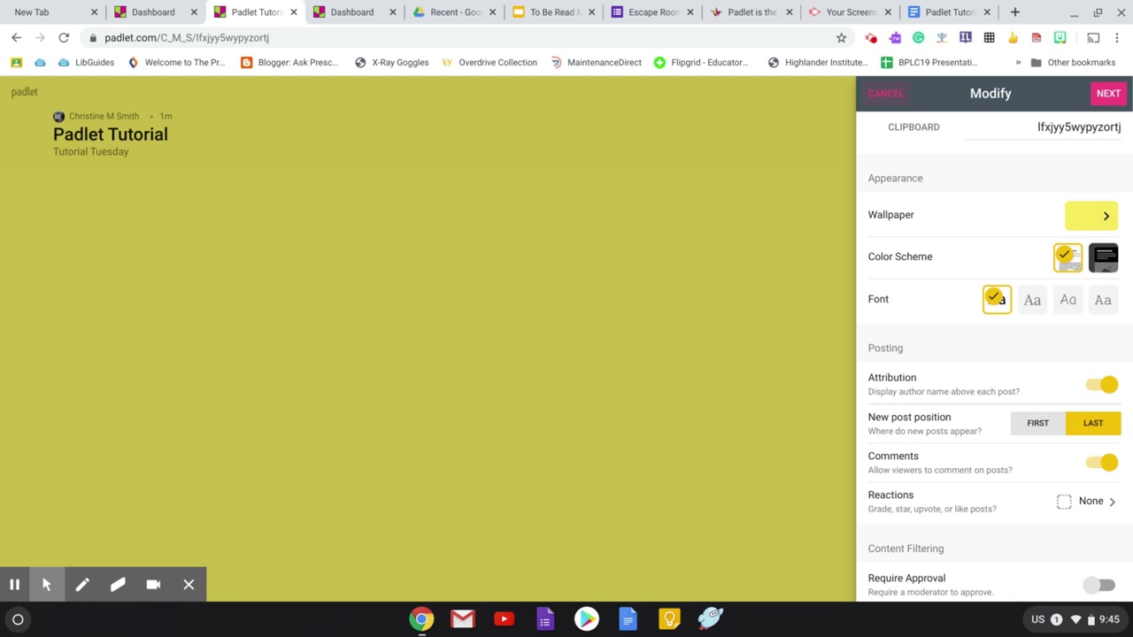
Finish the Modify setup with NEXT and START POSTING to reach the 'You're all set' screen.
{"action": "scroll", "coordinate": [935, 423], "scroll_direction": "down", "scroll_amount": 3}
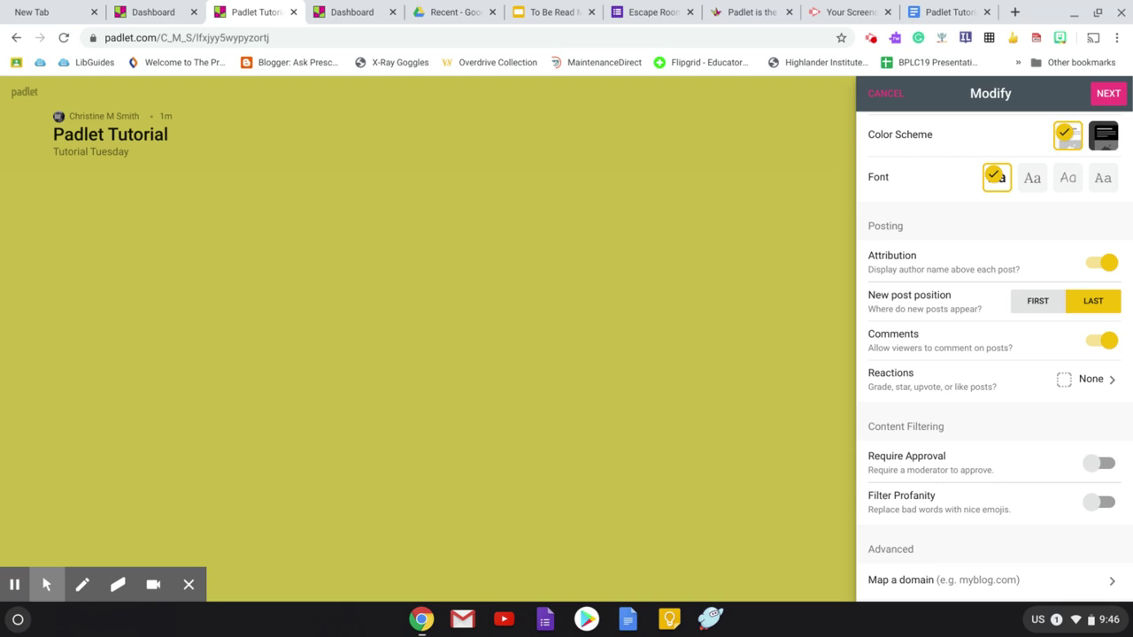
{"action": "scroll", "coordinate": [1058, 479], "scroll_direction": "down", "scroll_amount": 2}
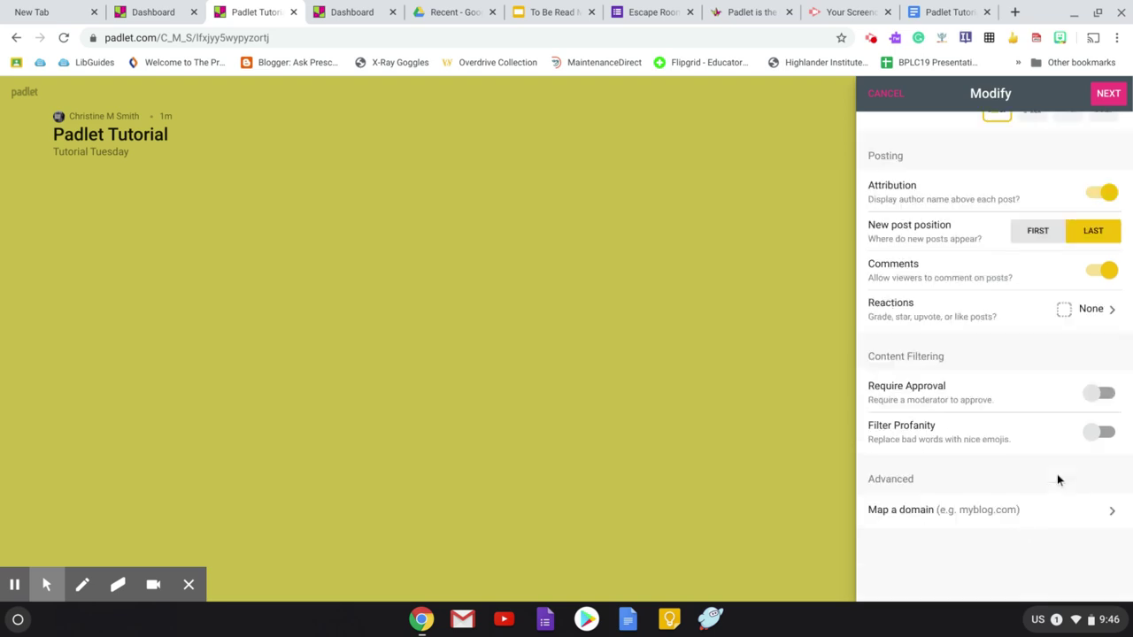
{"action": "scroll", "coordinate": [1057, 479], "scroll_direction": "up", "scroll_amount": 8}
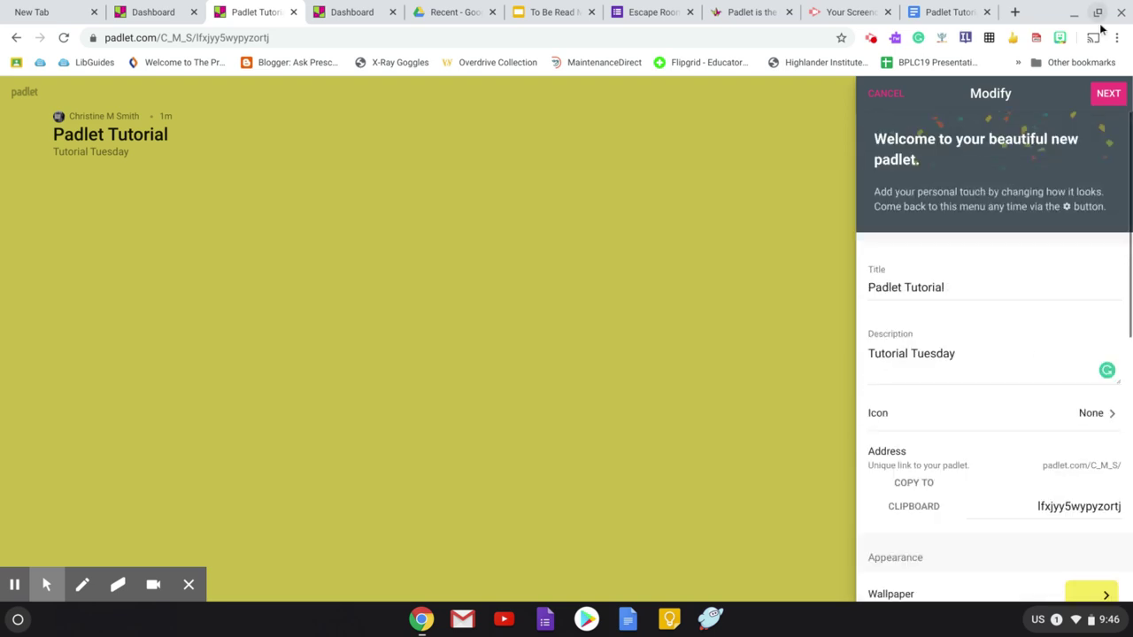
{"action": "left_click", "coordinate": [1102, 94]}
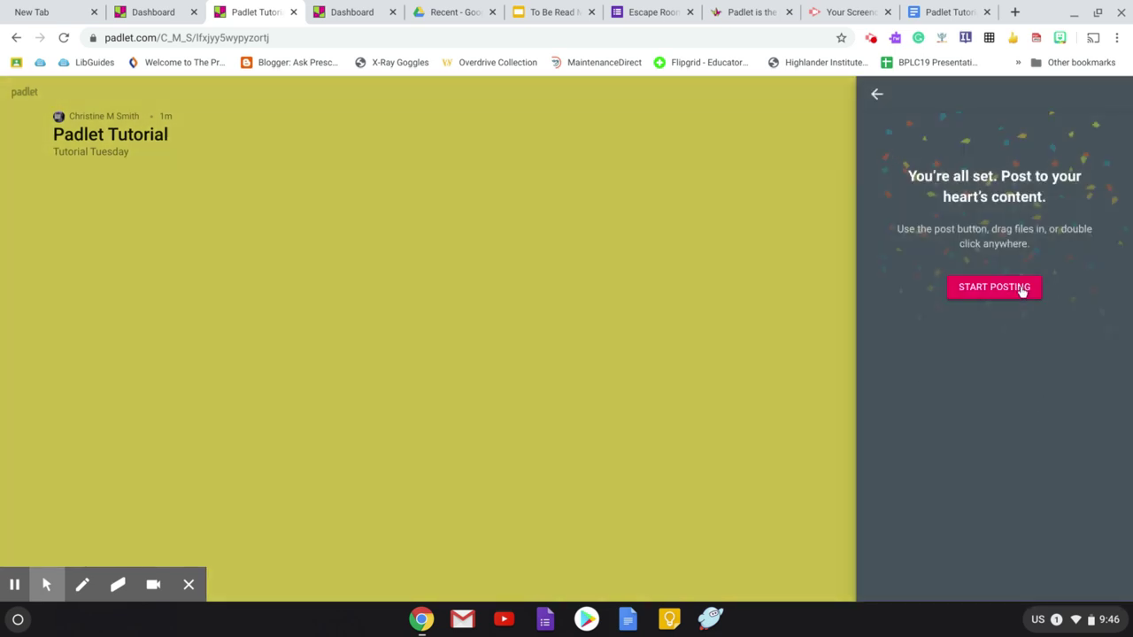
{"action": "left_click", "coordinate": [1019, 289]}
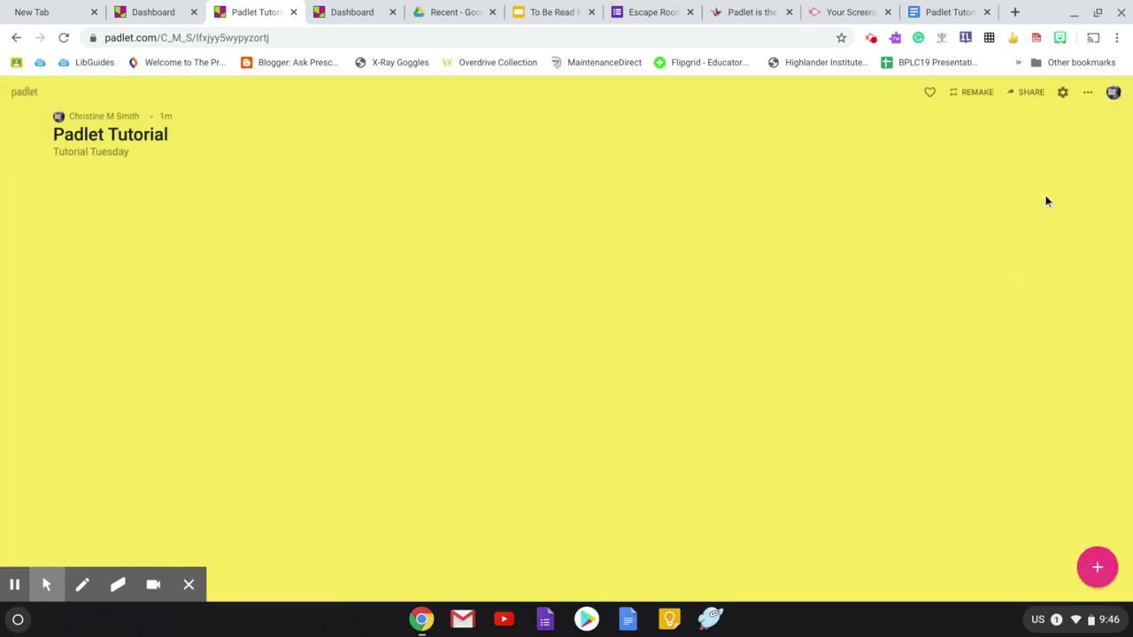
Invite a collaborator by searching for their username and adding them as a member.
{"action": "left_click", "coordinate": [1085, 93]}
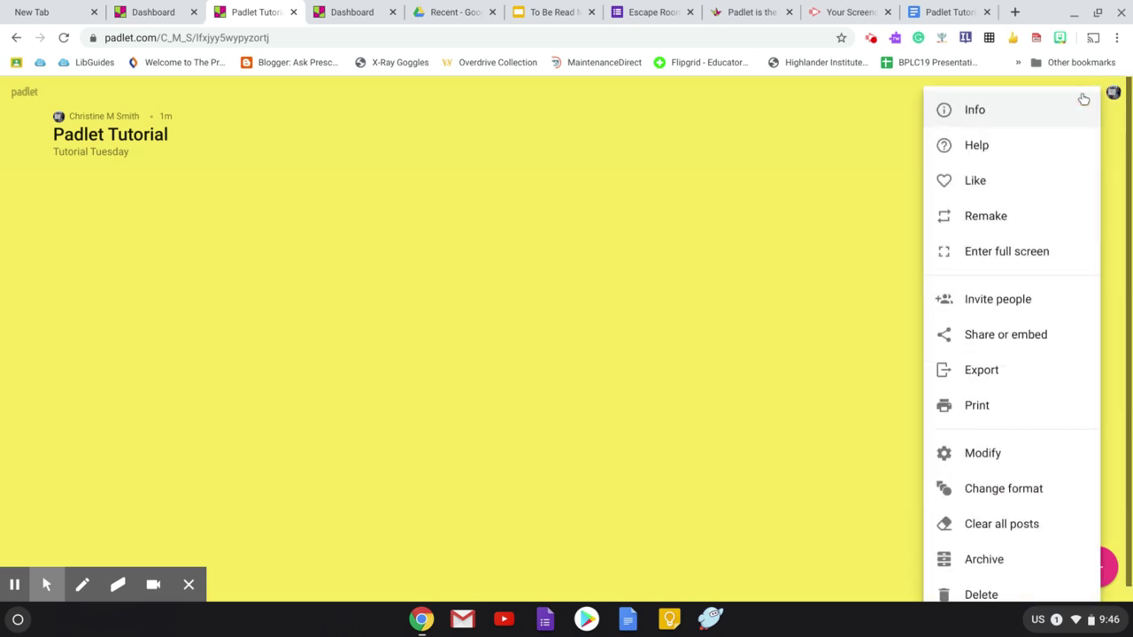
{"action": "left_click", "coordinate": [987, 299]}
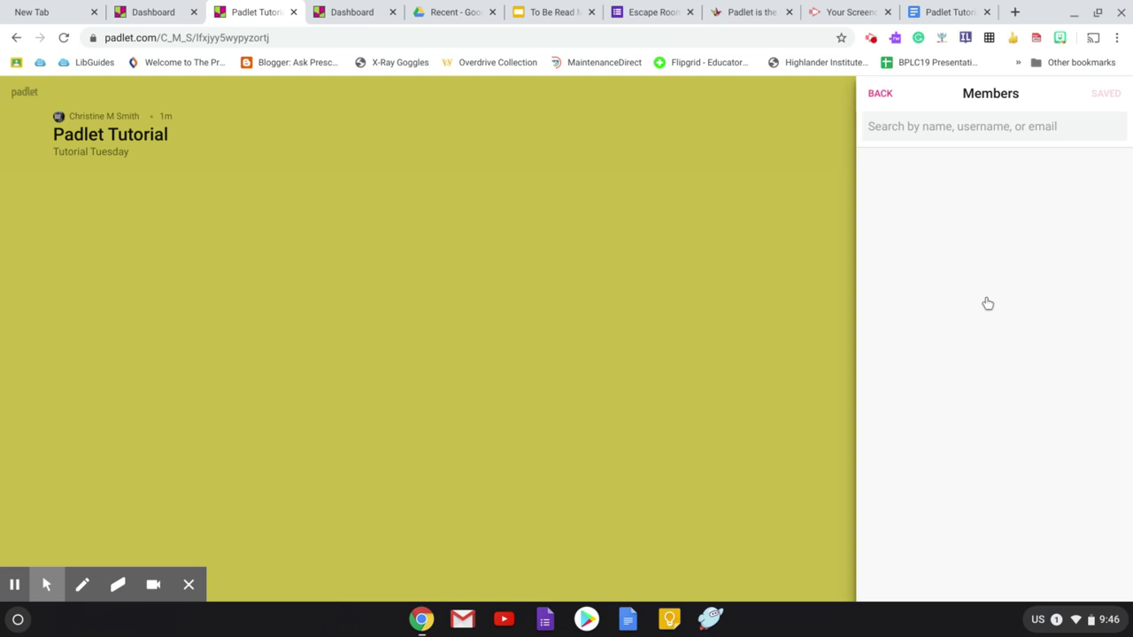
{"action": "left_click", "coordinate": [897, 131]}
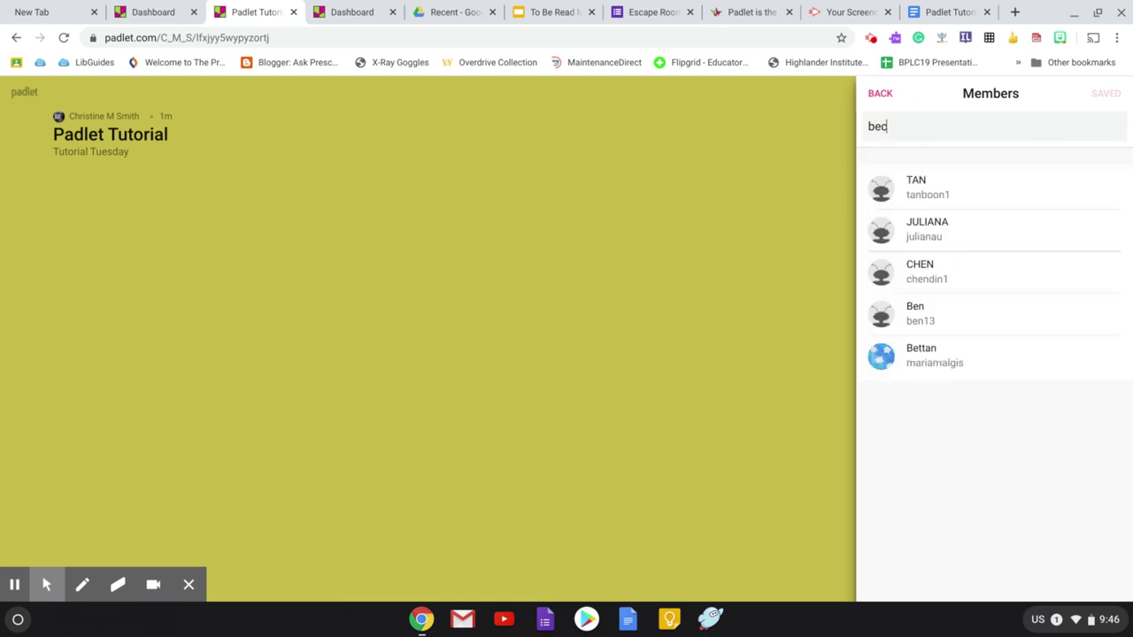
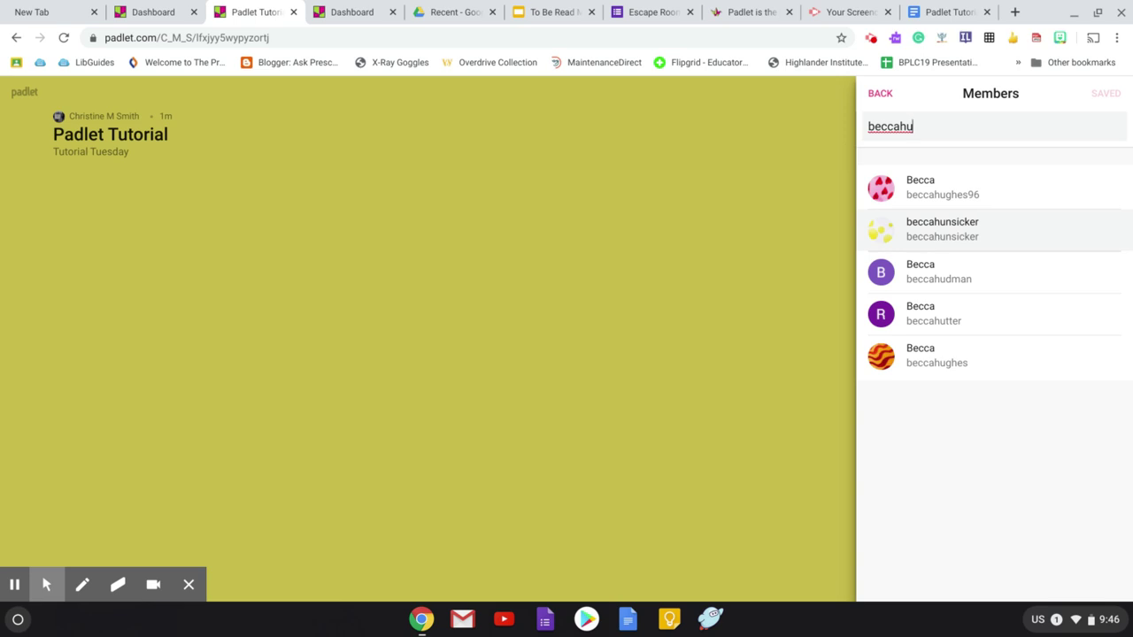
{"action": "left_click", "coordinate": [935, 232]}
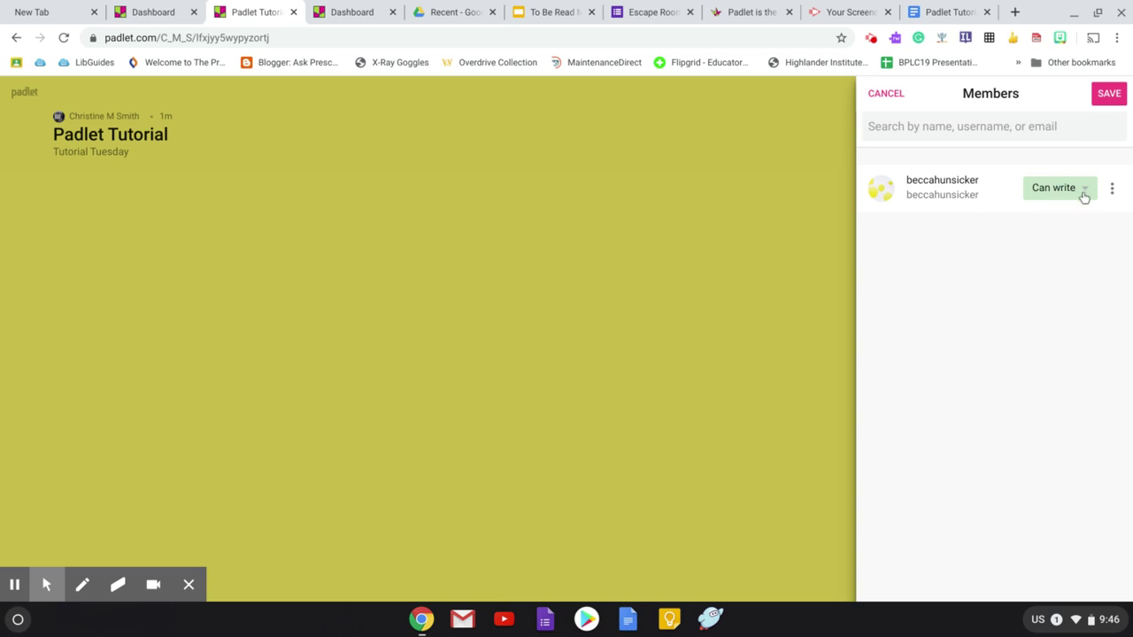
Give the new member Can administer permission, save, and close the share settings.
{"action": "left_click", "coordinate": [1083, 194]}
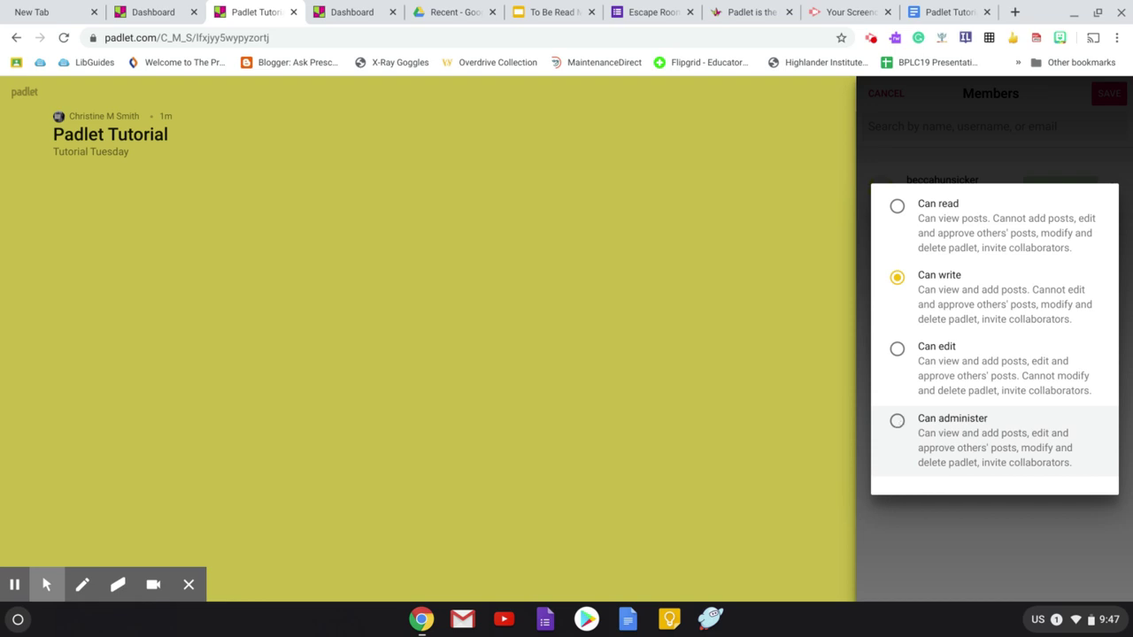
{"action": "left_click", "coordinate": [897, 421]}
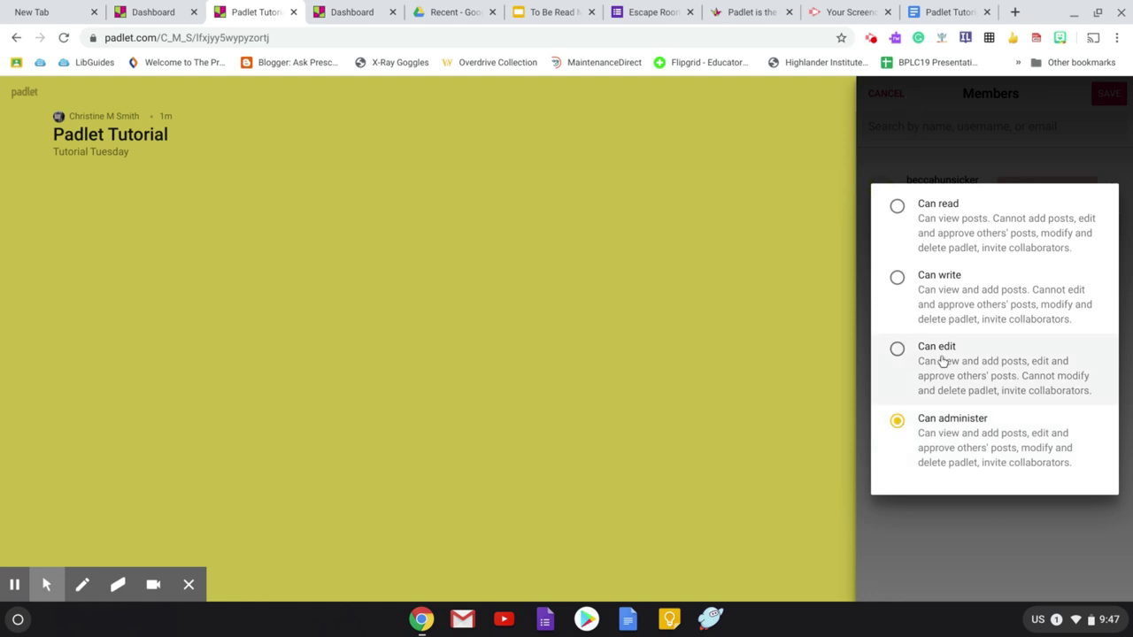
{"action": "left_click", "coordinate": [938, 521]}
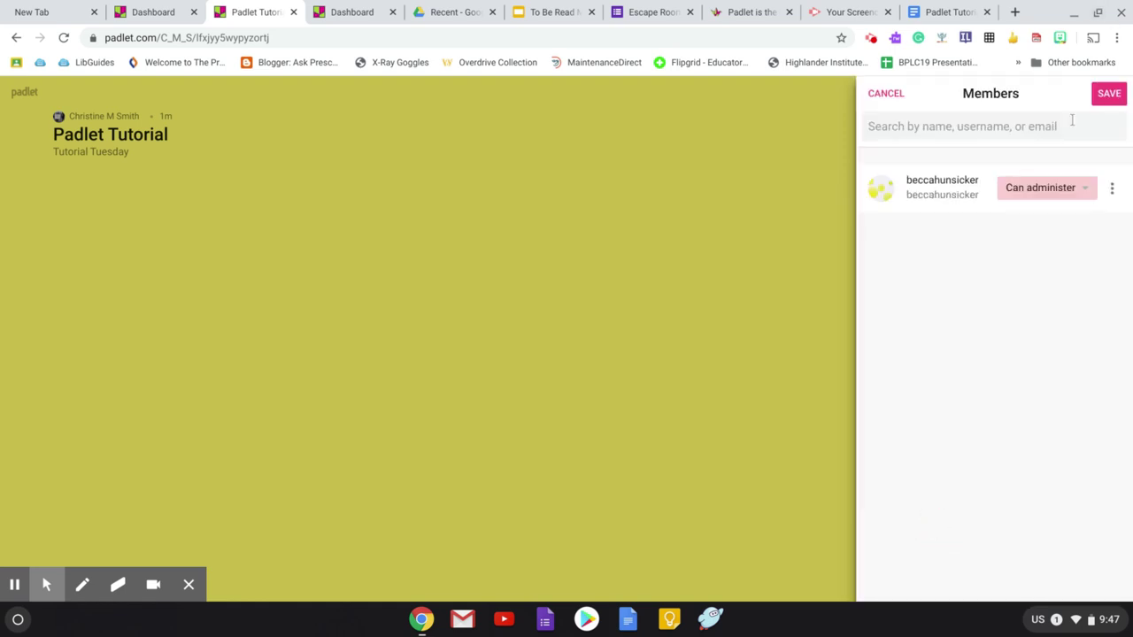
{"action": "left_click", "coordinate": [1106, 96]}
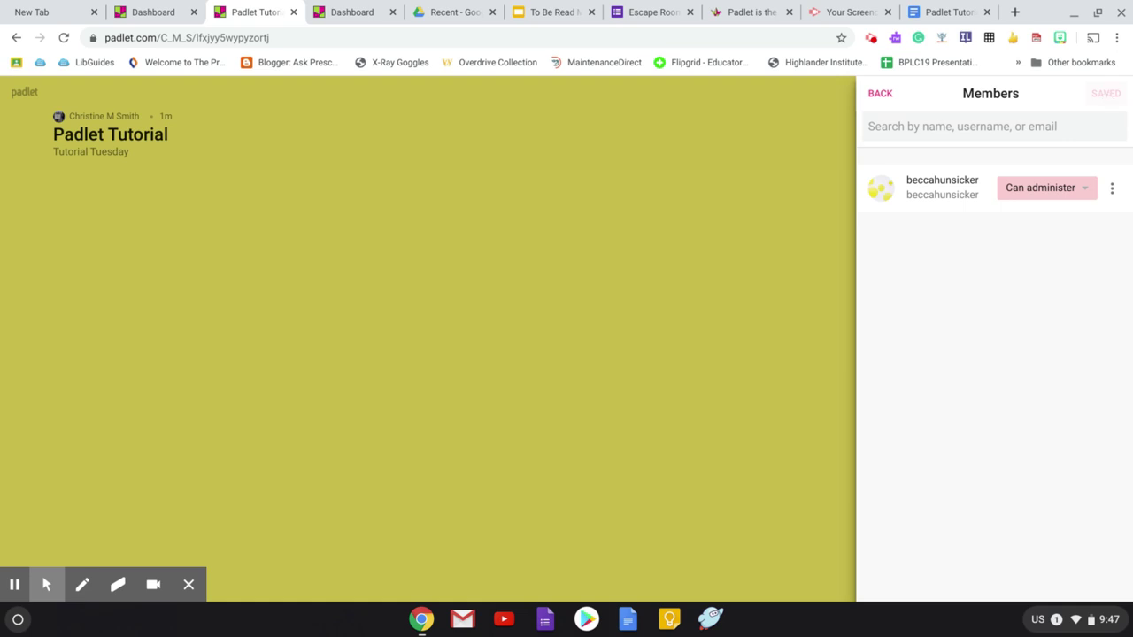
{"action": "left_click", "coordinate": [887, 94]}
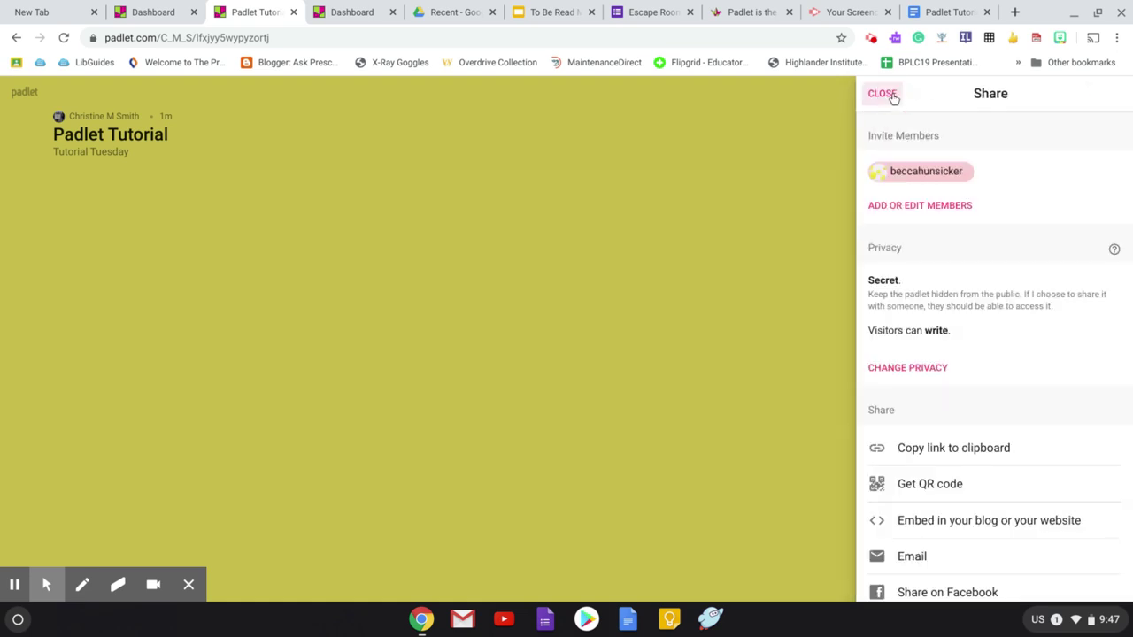
{"action": "left_click", "coordinate": [881, 93]}
{"action": "left_click", "coordinate": [1087, 93]}
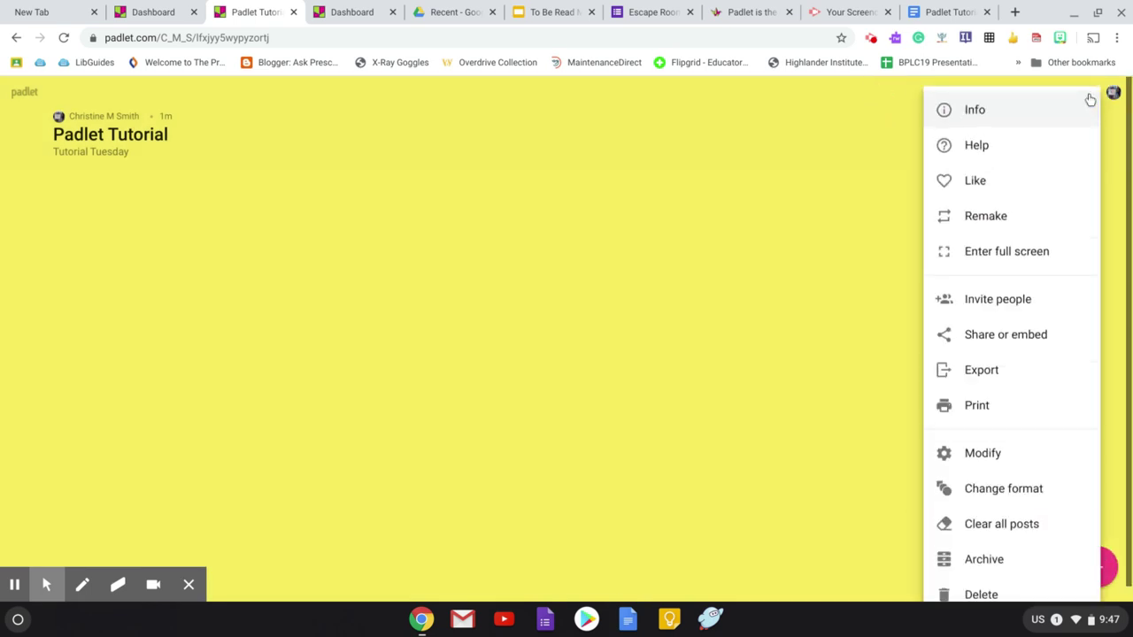
Change the board's privacy from Secret to Password, enter an access password, and save.
{"action": "left_click", "coordinate": [990, 336]}
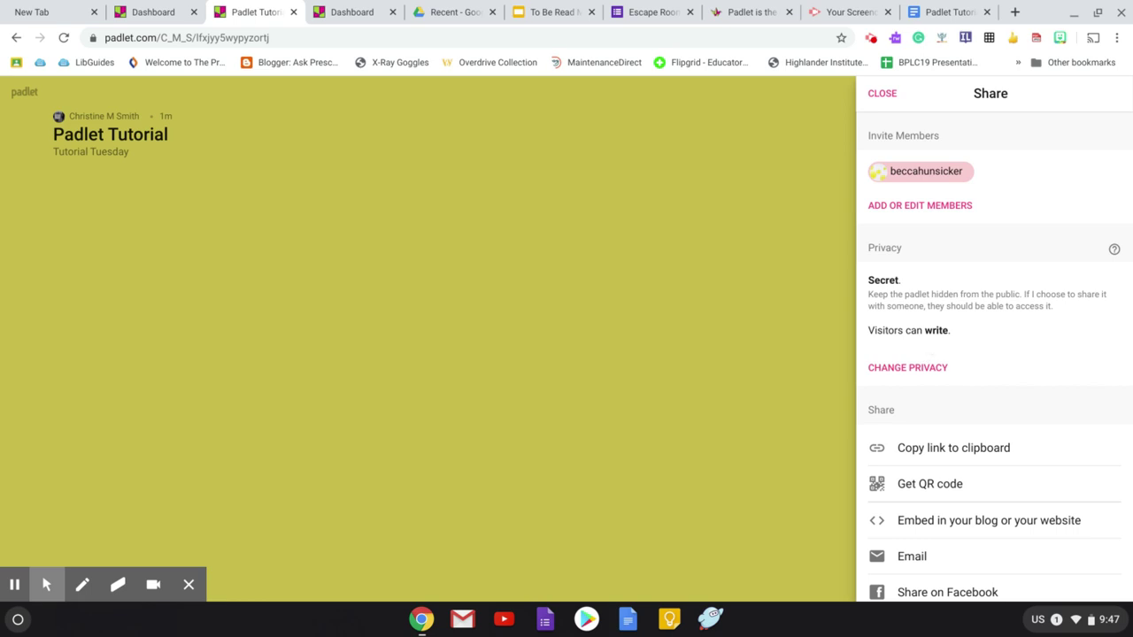
{"action": "left_click", "coordinate": [917, 369]}
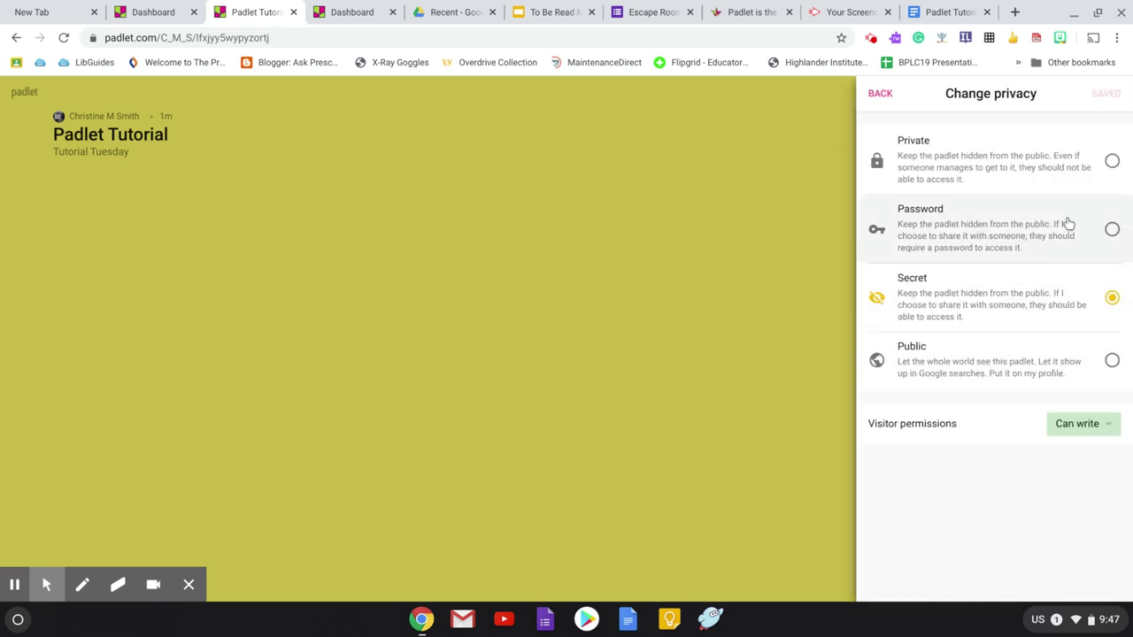
{"action": "left_click", "coordinate": [1113, 230]}
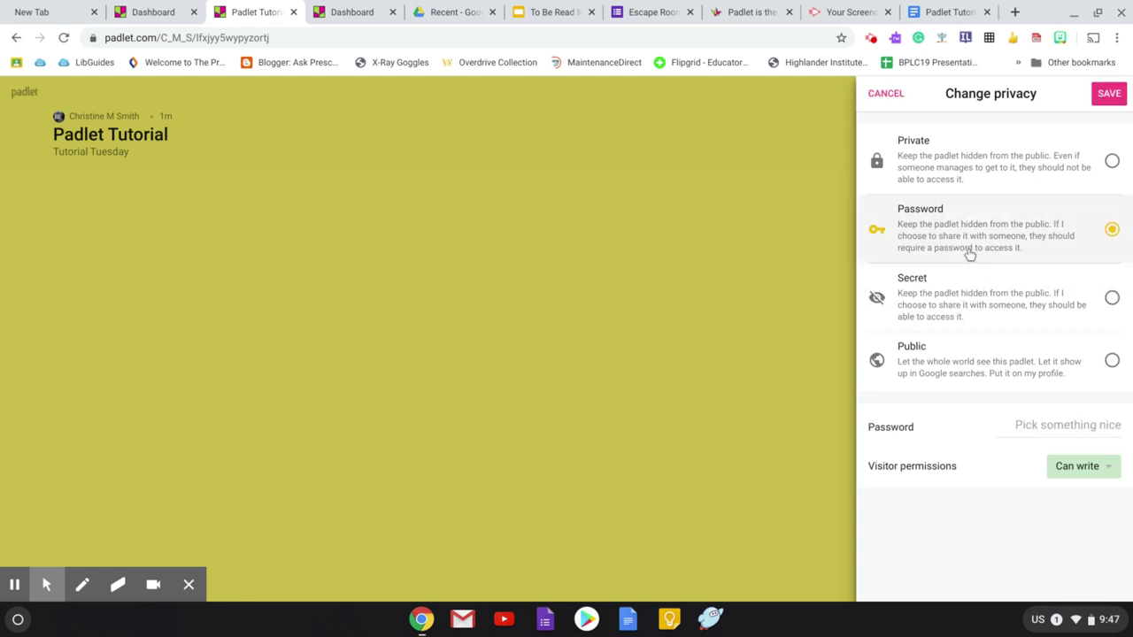
{"action": "left_click", "coordinate": [1031, 425]}
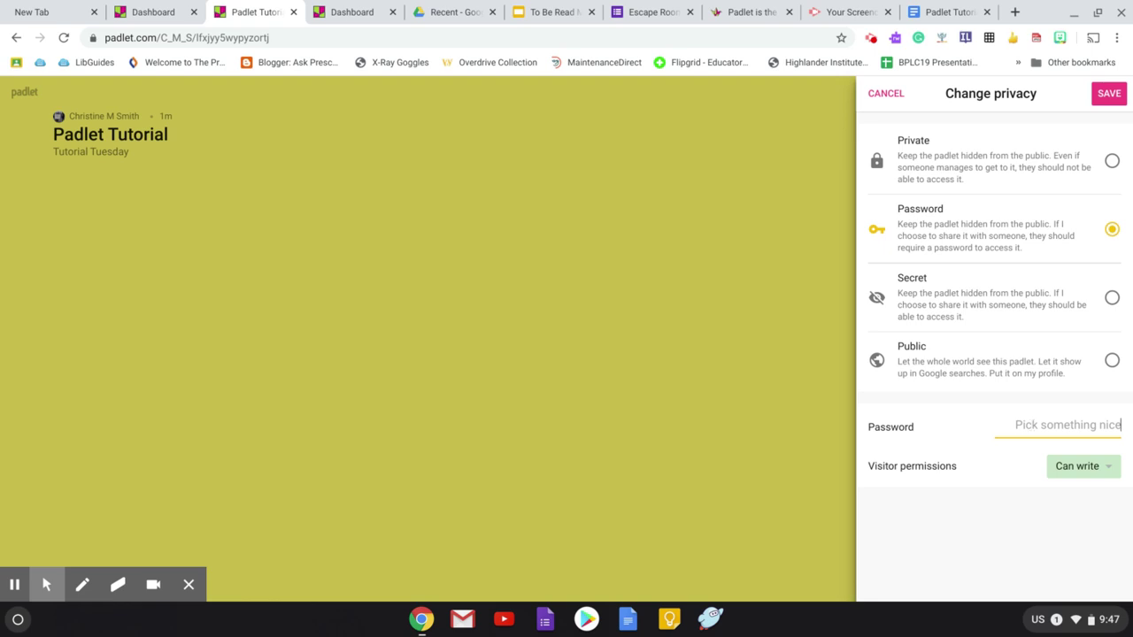
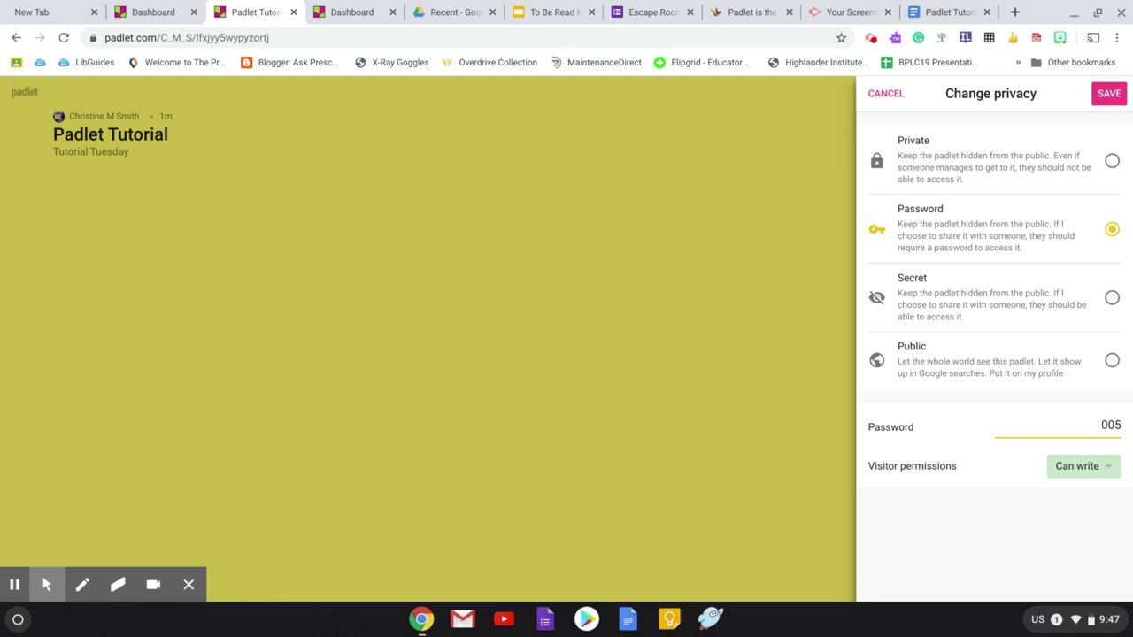
{"action": "left_click", "coordinate": [1118, 99]}
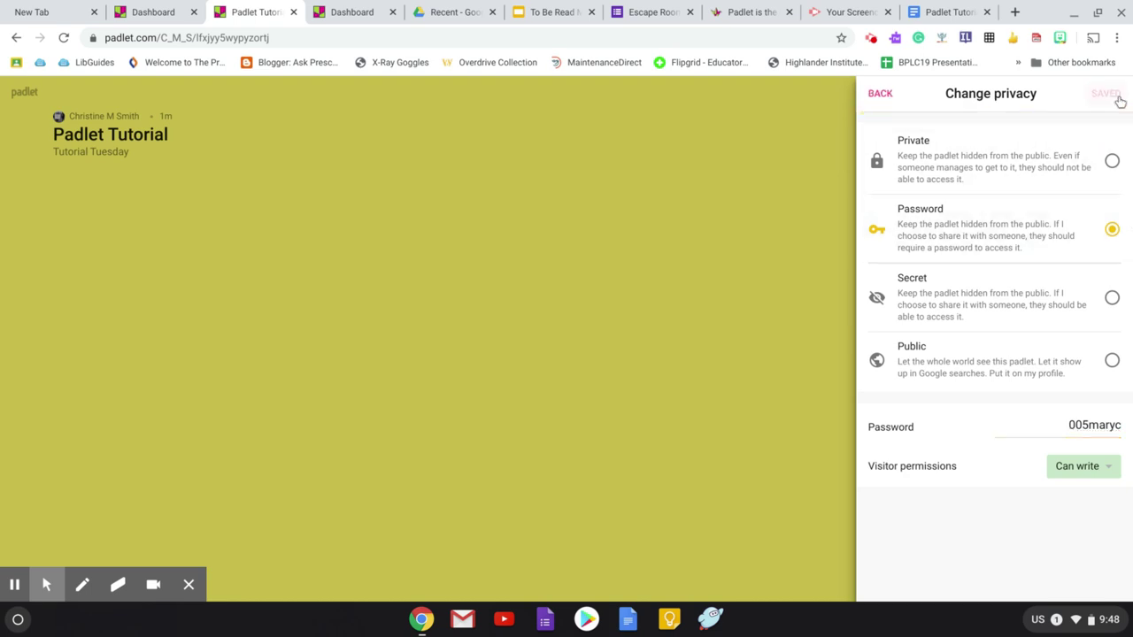
Go back to the Share panel and choose Share on Google Classroom.
{"action": "left_click", "coordinate": [878, 94]}
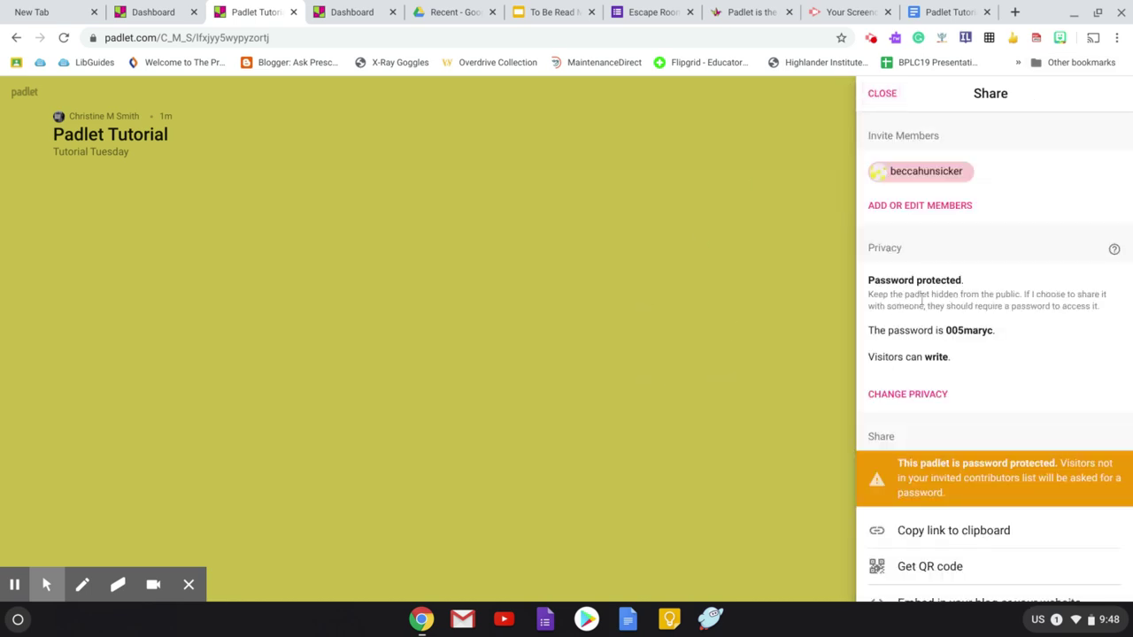
{"action": "scroll", "coordinate": [885, 430], "scroll_direction": "down", "scroll_amount": 1}
{"action": "scroll", "coordinate": [891, 427], "scroll_direction": "down", "scroll_amount": 2}
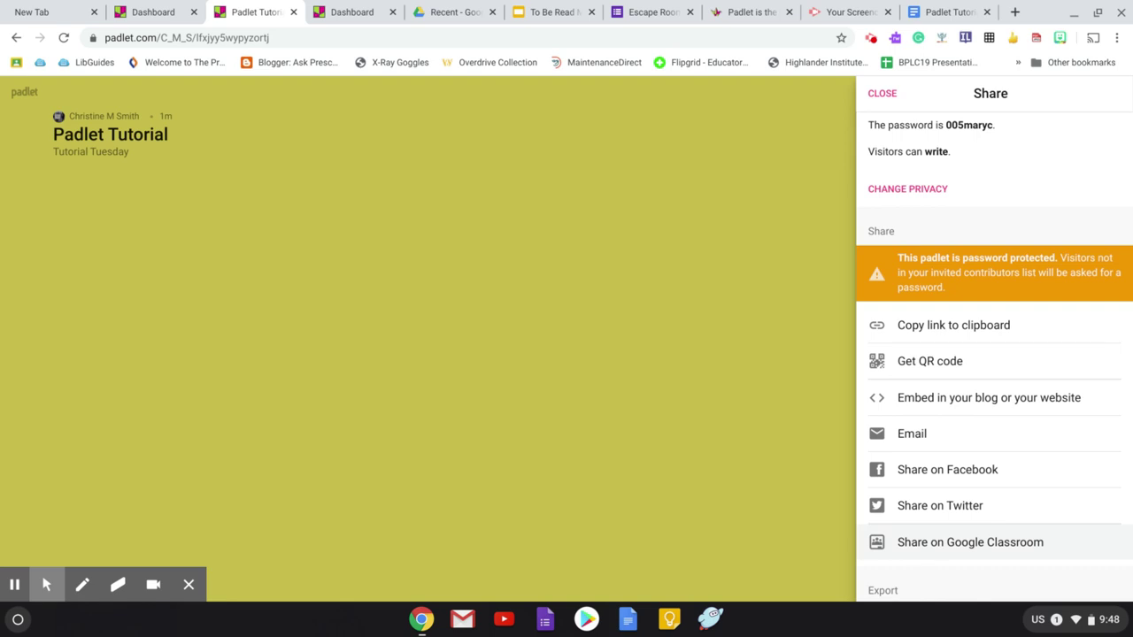
{"action": "left_click", "coordinate": [932, 547]}
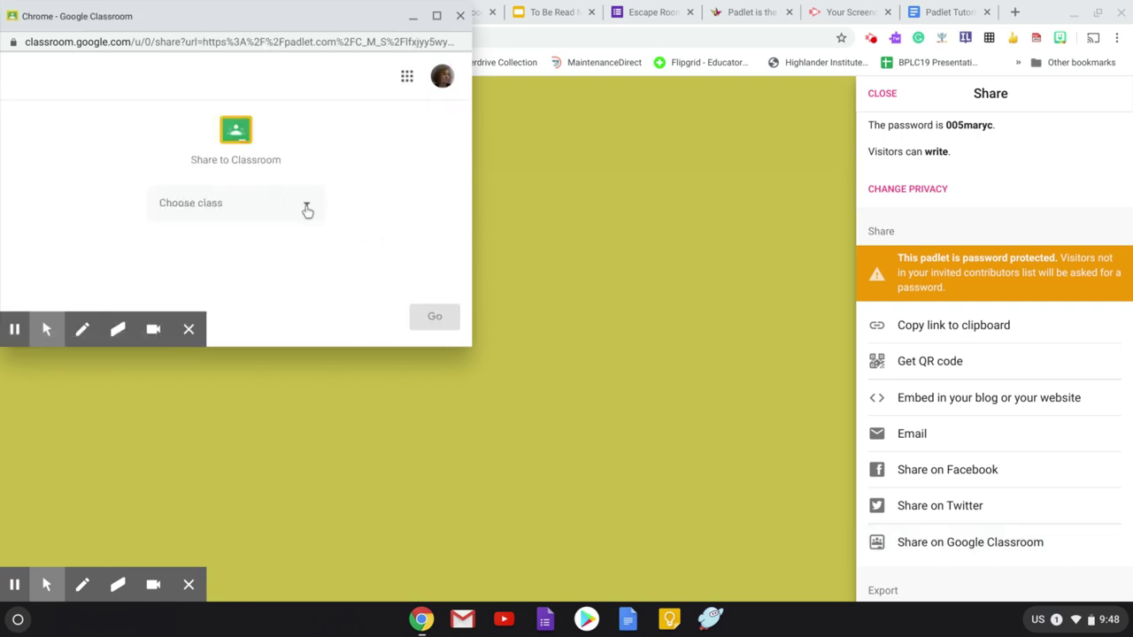
Choose the Tech Core, 6th Grade class and the Create material action.
{"action": "left_click", "coordinate": [306, 211]}
{"action": "scroll", "coordinate": [246, 205], "scroll_direction": "down", "scroll_amount": 6}
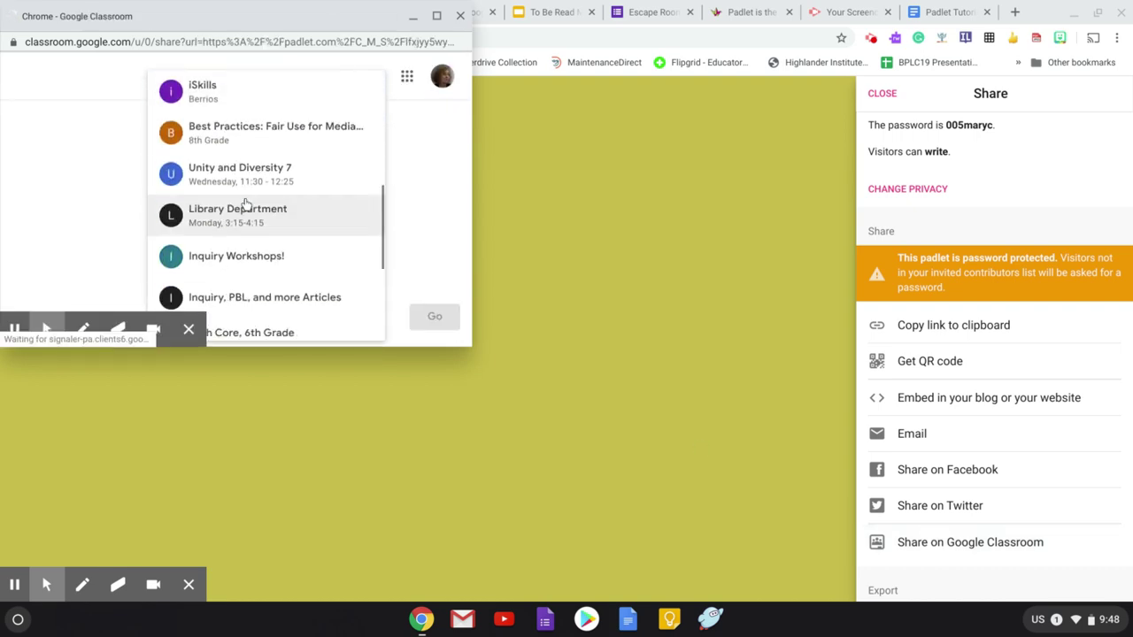
{"action": "left_click", "coordinate": [243, 204]}
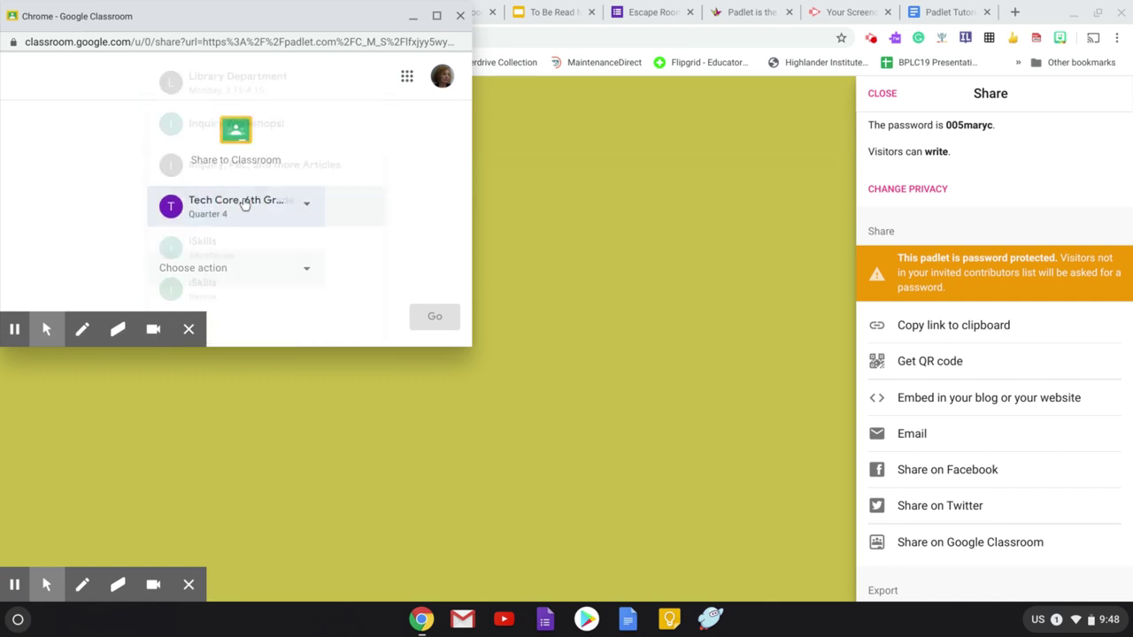
{"action": "left_click", "coordinate": [273, 279]}
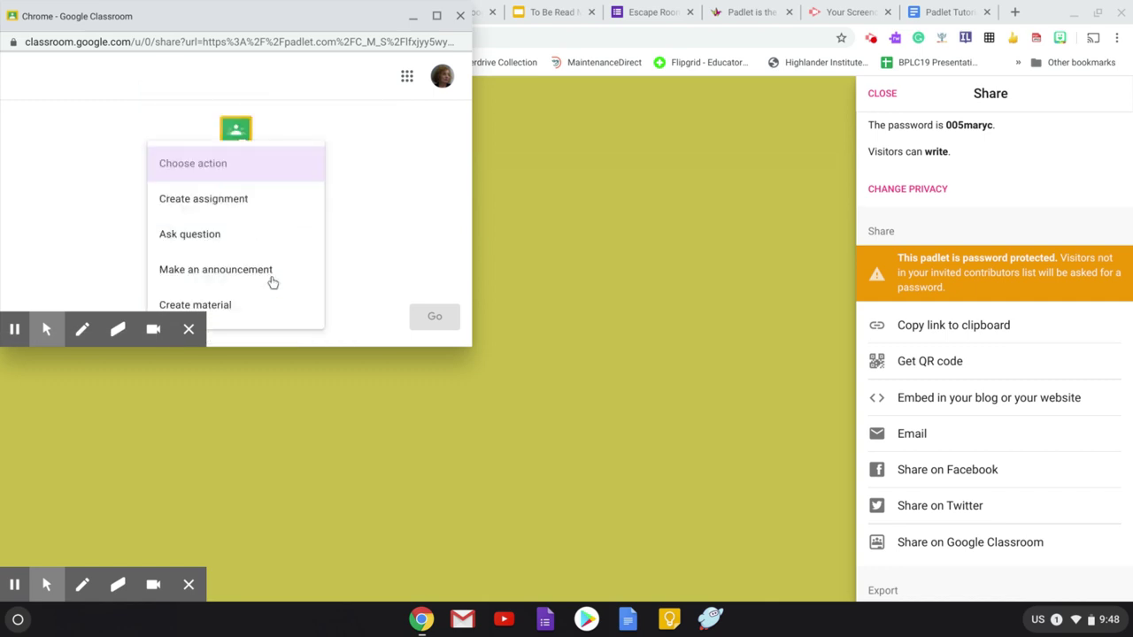
{"action": "left_click", "coordinate": [232, 306]}
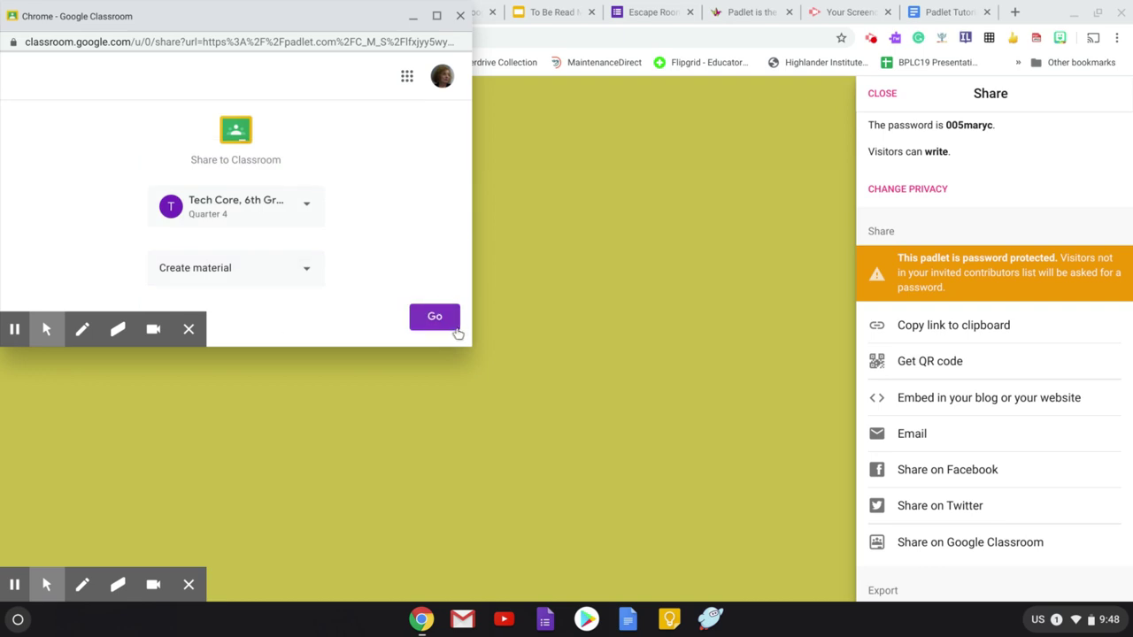
{"action": "left_click", "coordinate": [434, 318]}
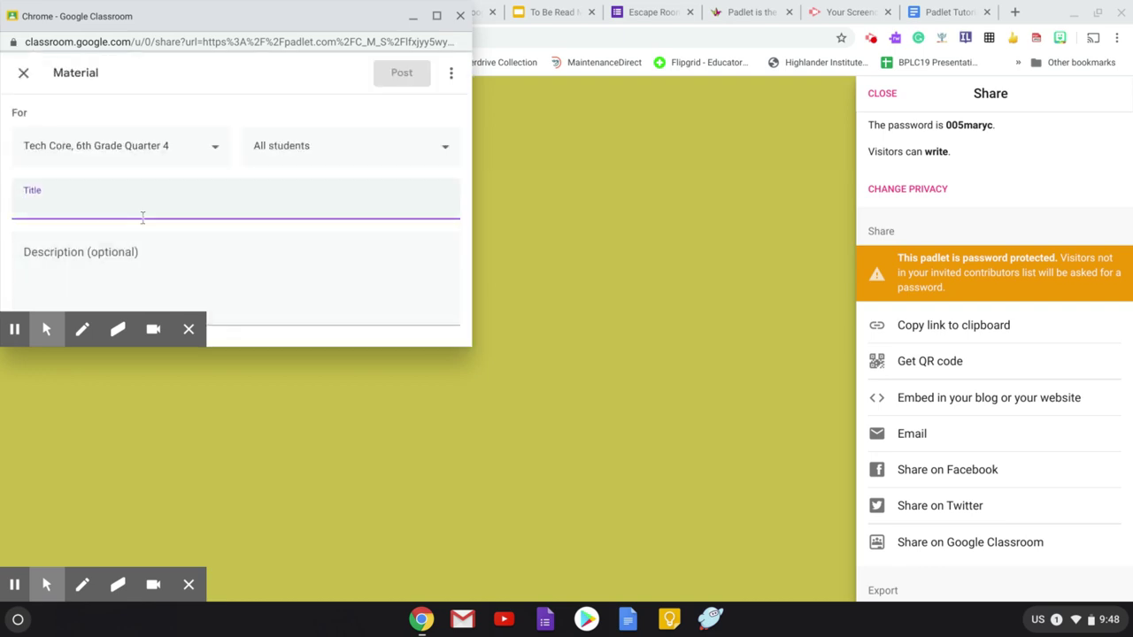
Discard the material without posting and close the Classroom sharing window.
{"action": "scroll", "coordinate": [141, 217], "scroll_direction": "down", "scroll_amount": 2}
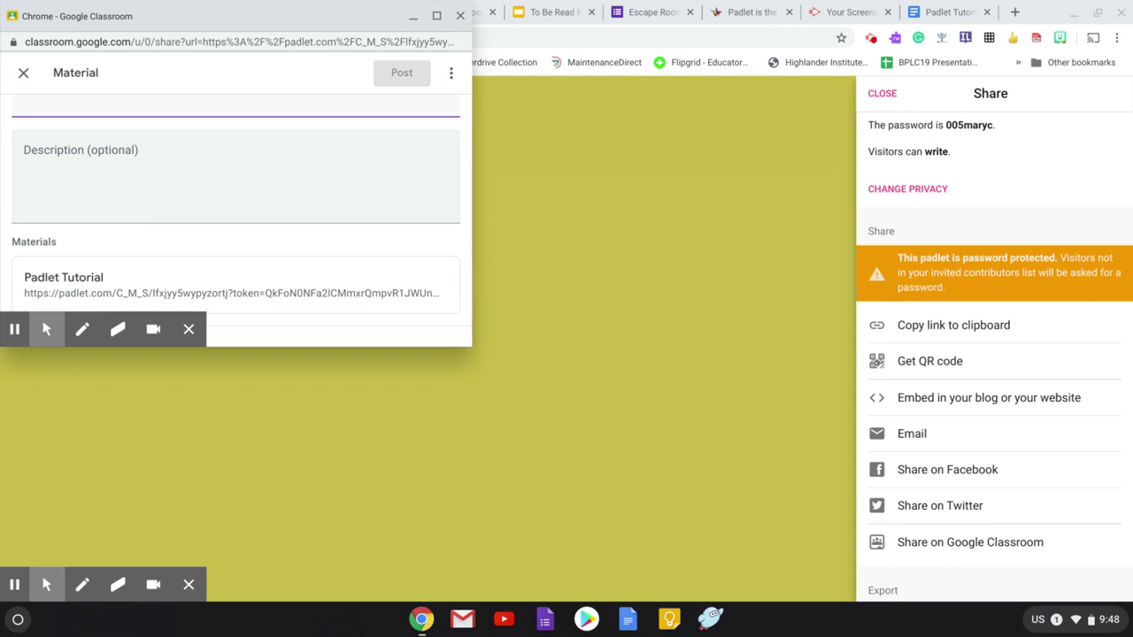
{"action": "scroll", "coordinate": [142, 217], "scroll_direction": "down", "scroll_amount": 2}
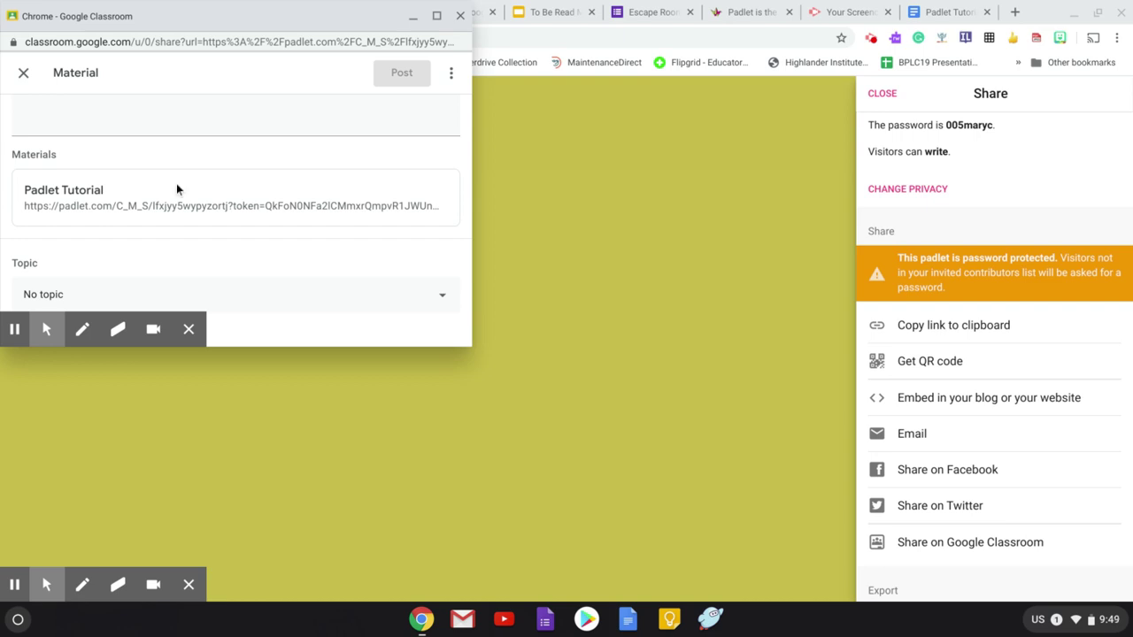
{"action": "scroll", "coordinate": [243, 158], "scroll_direction": "up", "scroll_amount": 3}
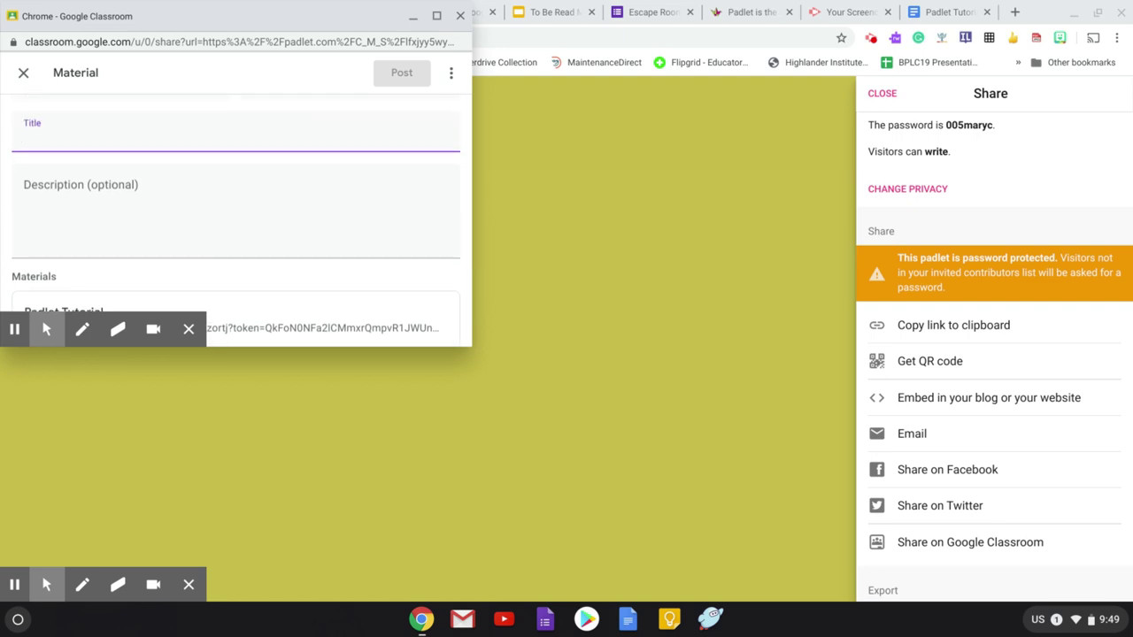
{"action": "left_click", "coordinate": [23, 75]}
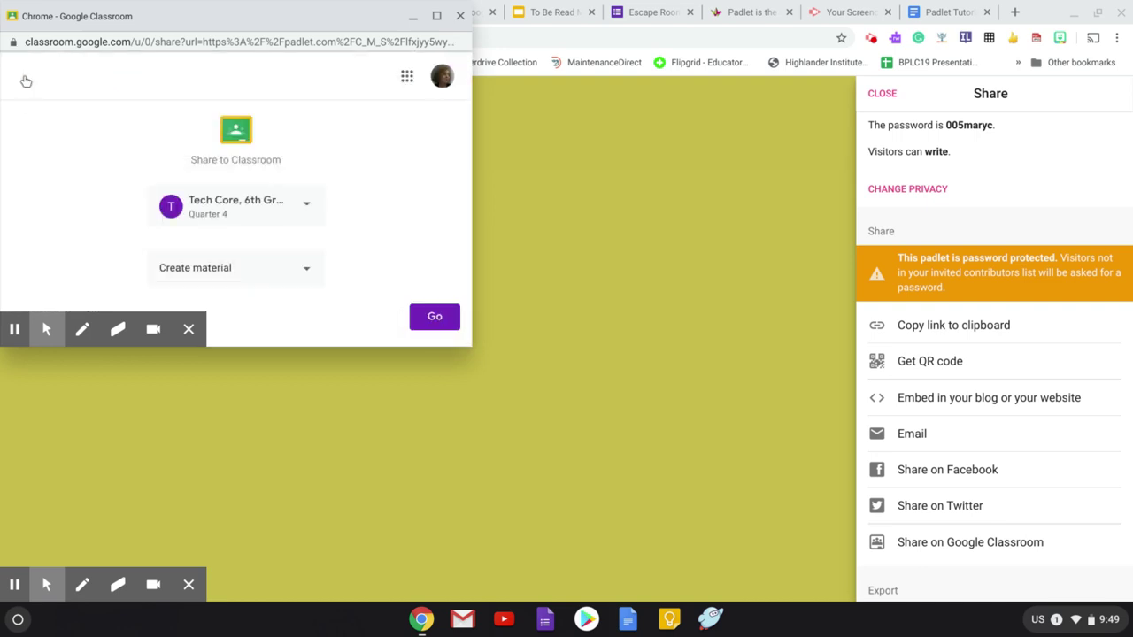
{"action": "left_click", "coordinate": [460, 16]}
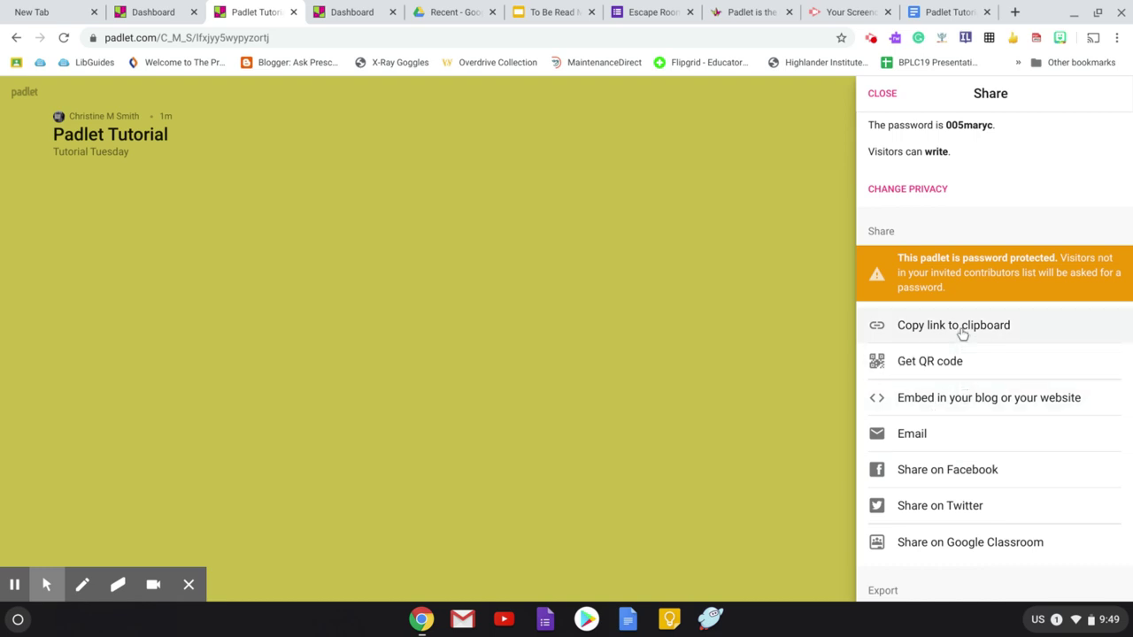
Close the Share panel and add a blank post with the pink + button.
{"action": "scroll", "coordinate": [963, 334], "scroll_direction": "down", "scroll_amount": 3}
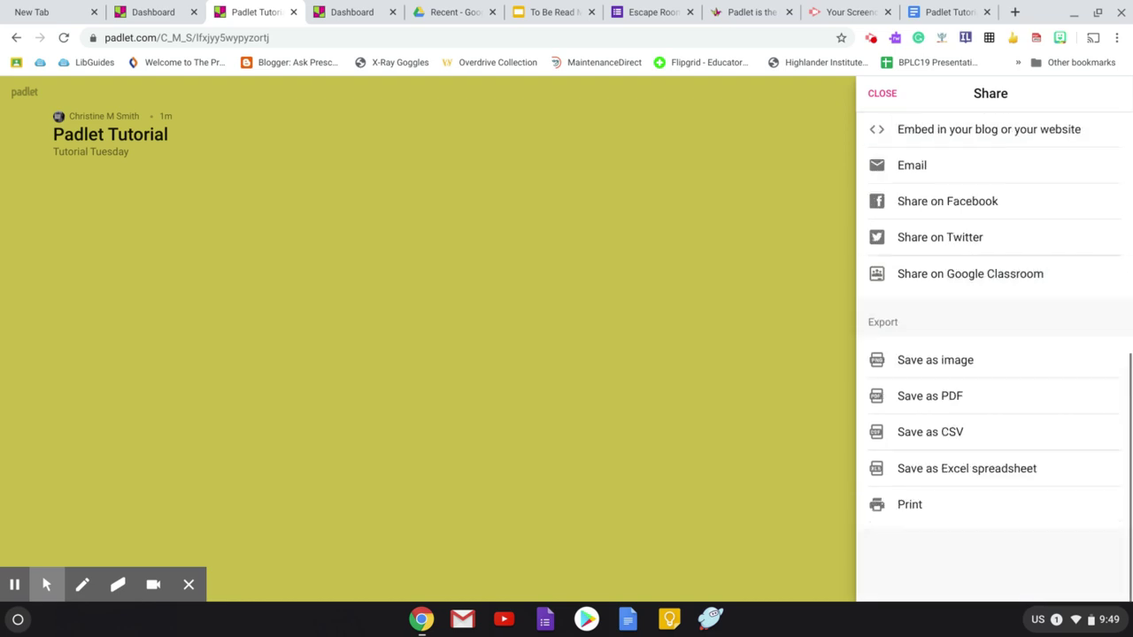
{"action": "scroll", "coordinate": [992, 354], "scroll_direction": "up", "scroll_amount": 5}
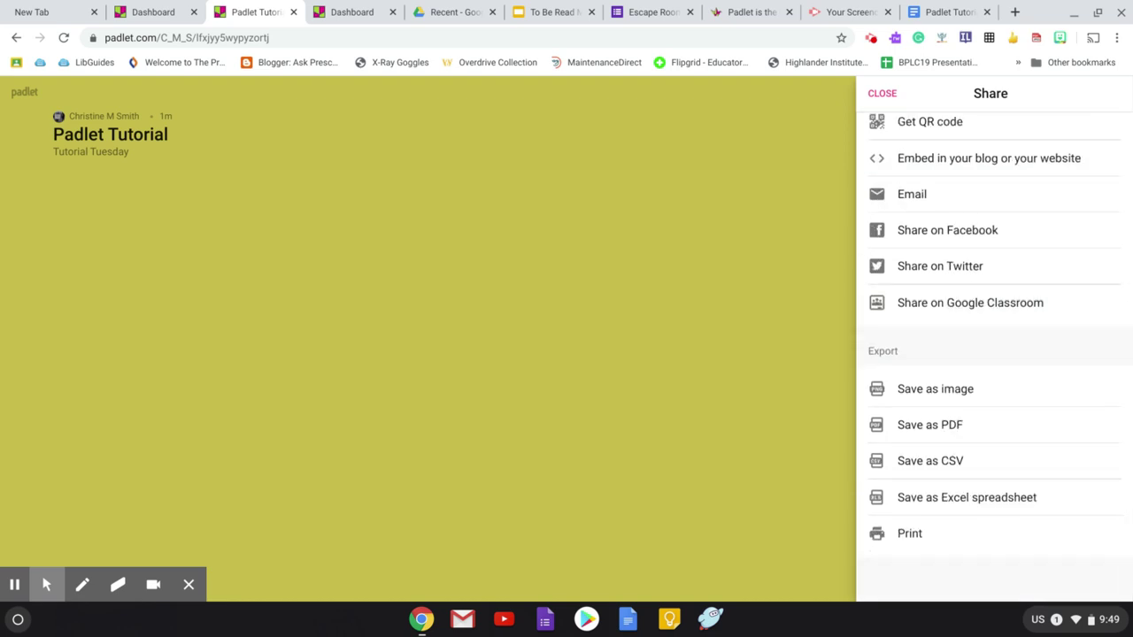
{"action": "left_click", "coordinate": [881, 93]}
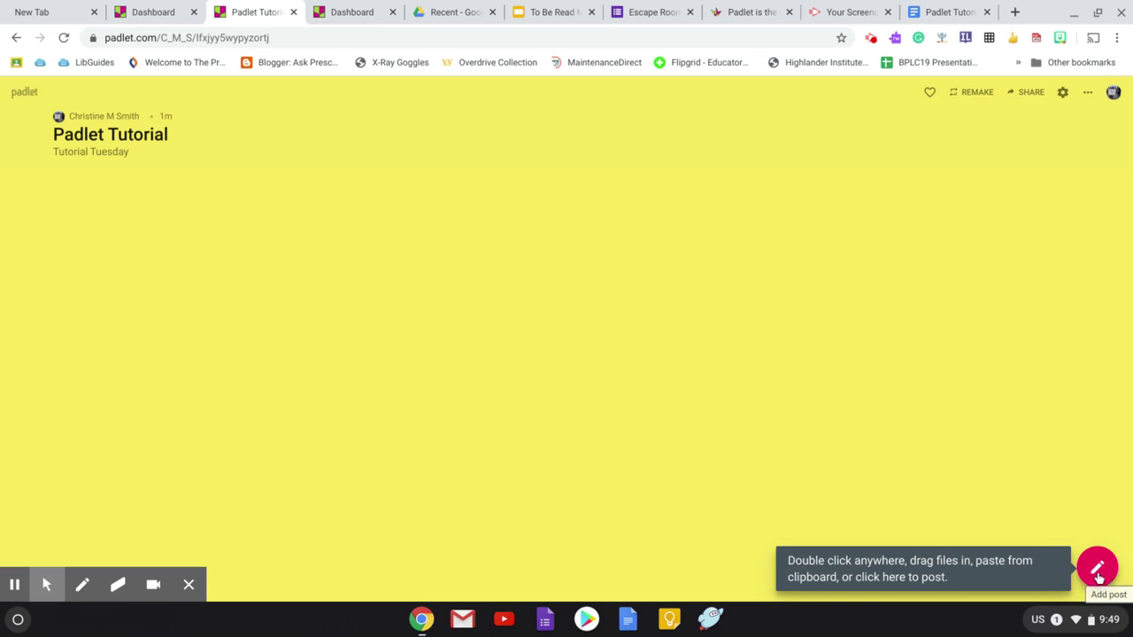
{"action": "left_click", "coordinate": [1098, 571]}
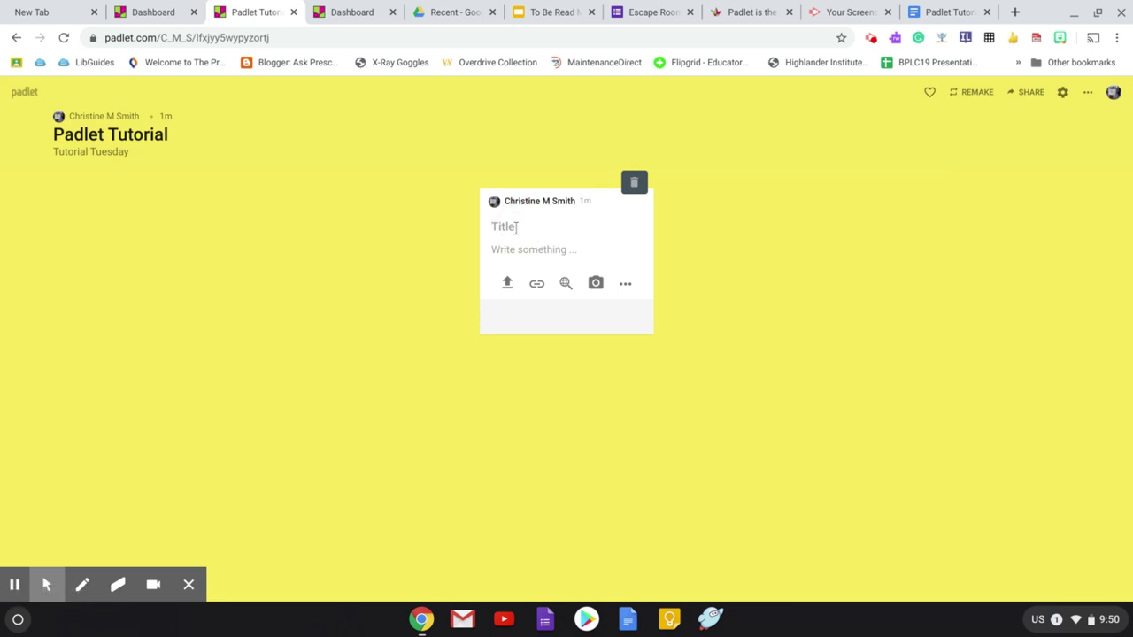
Title the new post 'Tenement Museum' and enter the author's full name as its body text.
{"action": "left_click", "coordinate": [517, 228]}
{"action": "type", "text": "Tenement Museum"}
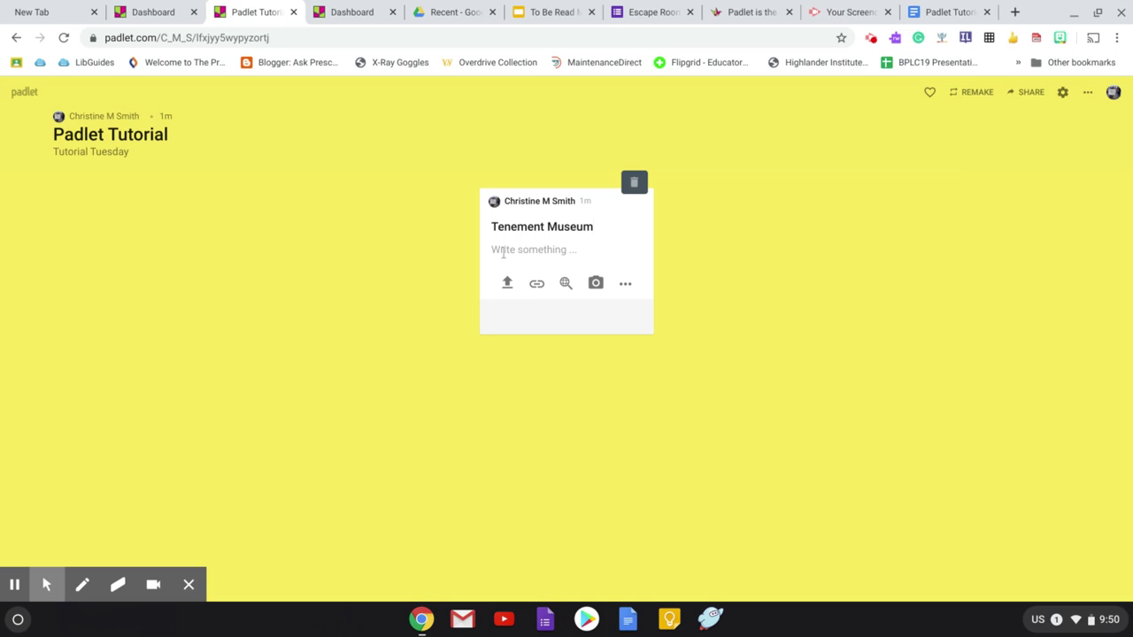
{"action": "left_click", "coordinate": [503, 252]}
Dismiss the upload picker, choose a link attachment, and switch to the To Be Read May 2020 slides.
{"action": "left_click", "coordinate": [508, 285]}
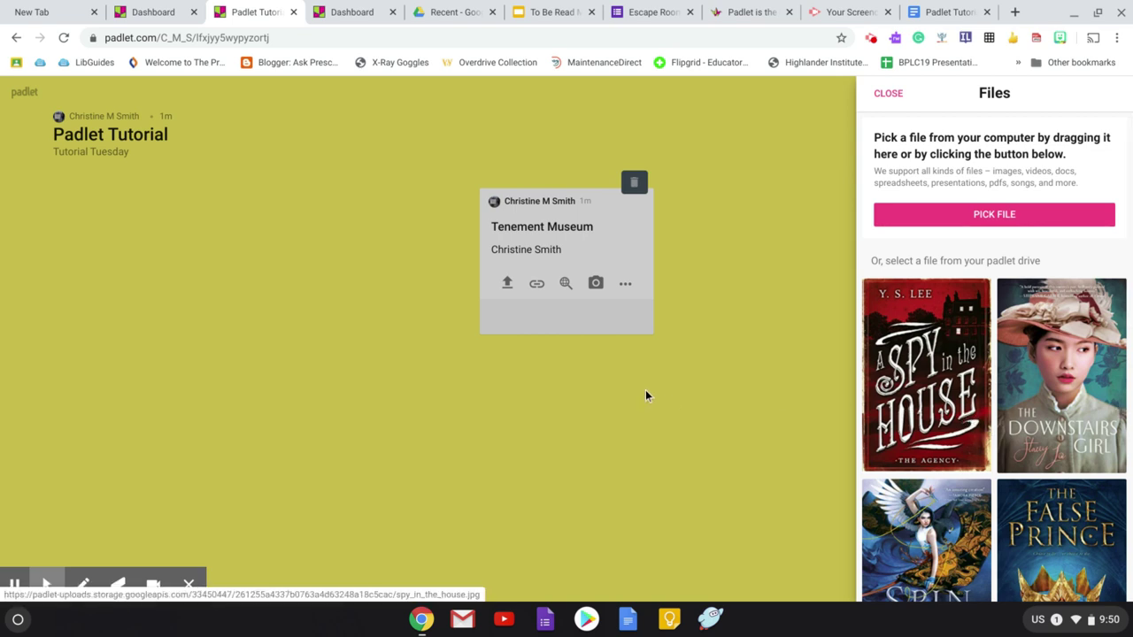
{"action": "left_click", "coordinate": [692, 323]}
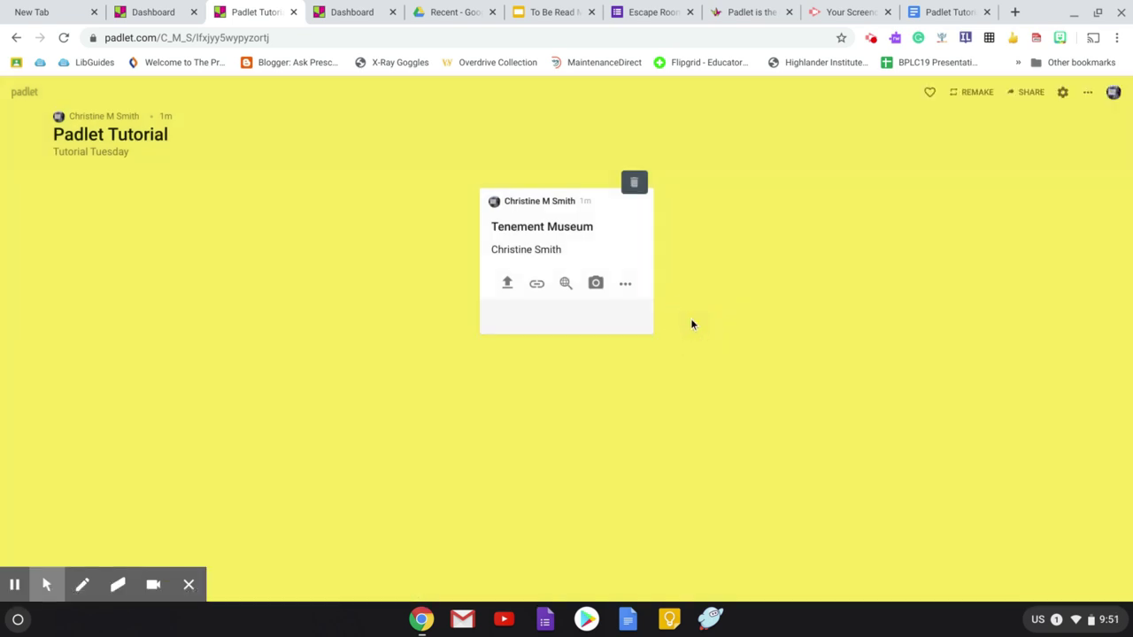
{"action": "left_click", "coordinate": [538, 284]}
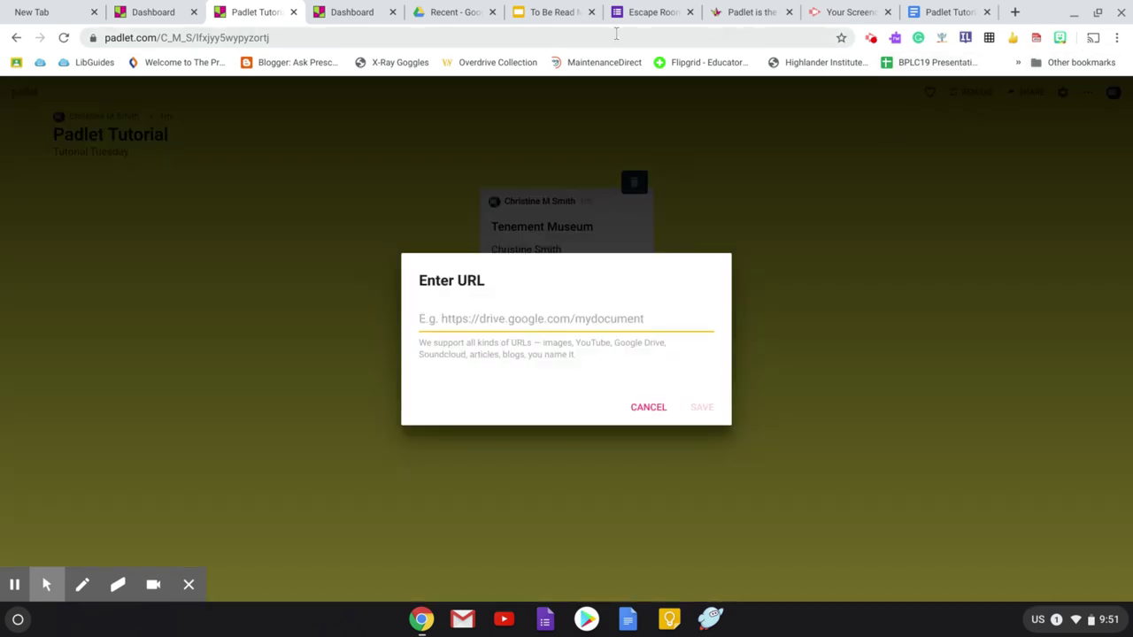
{"action": "left_click", "coordinate": [535, 12]}
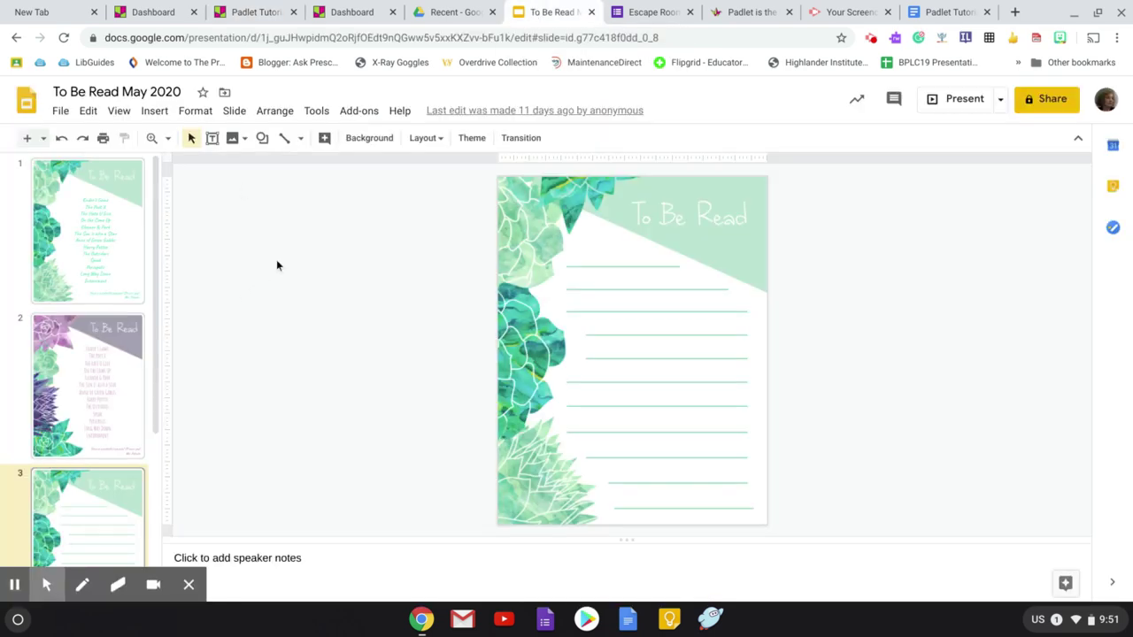
Set To Be Read May 2020 link access to 'Anyone with the link' can view, and copy the link.
{"action": "left_click", "coordinate": [88, 254]}
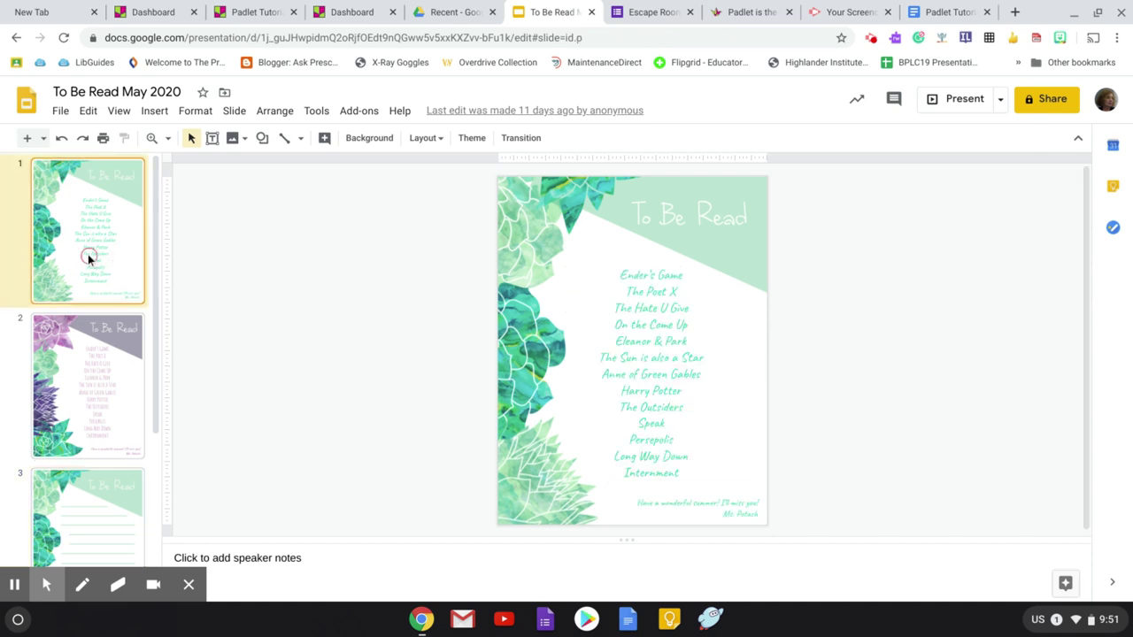
{"action": "left_click", "coordinate": [1059, 102]}
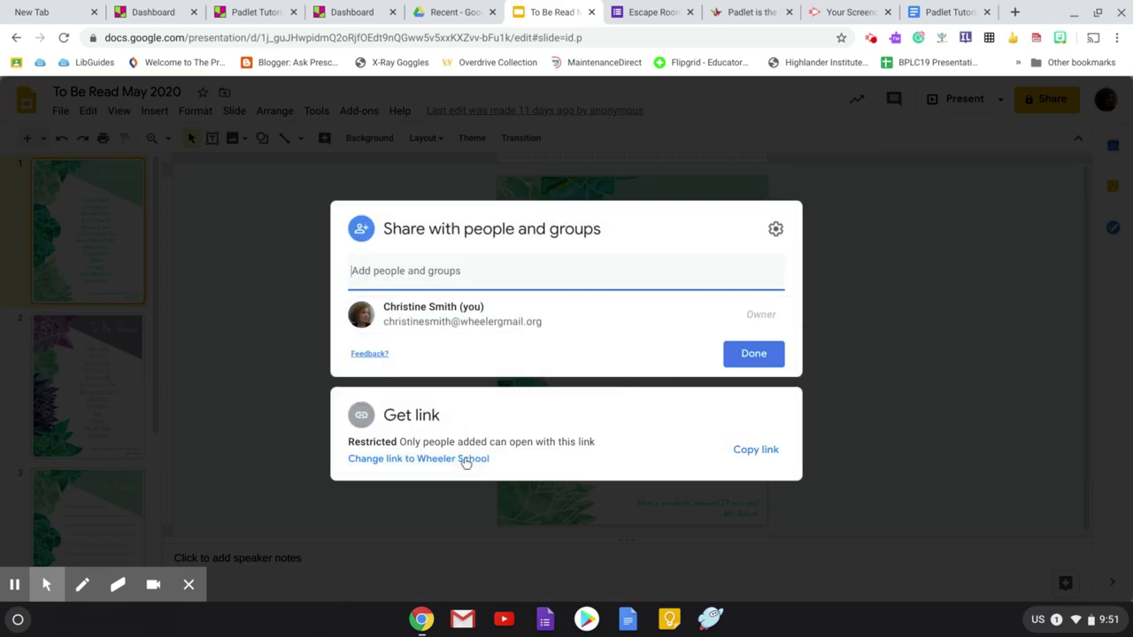
{"action": "left_click", "coordinate": [466, 460]}
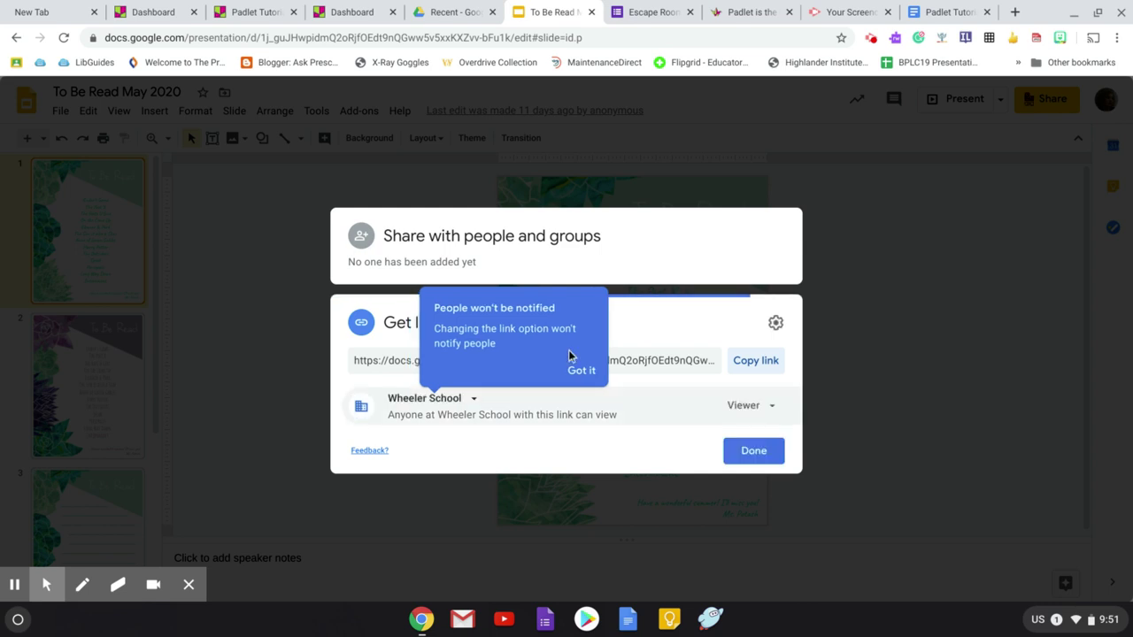
{"action": "left_click", "coordinate": [474, 398]}
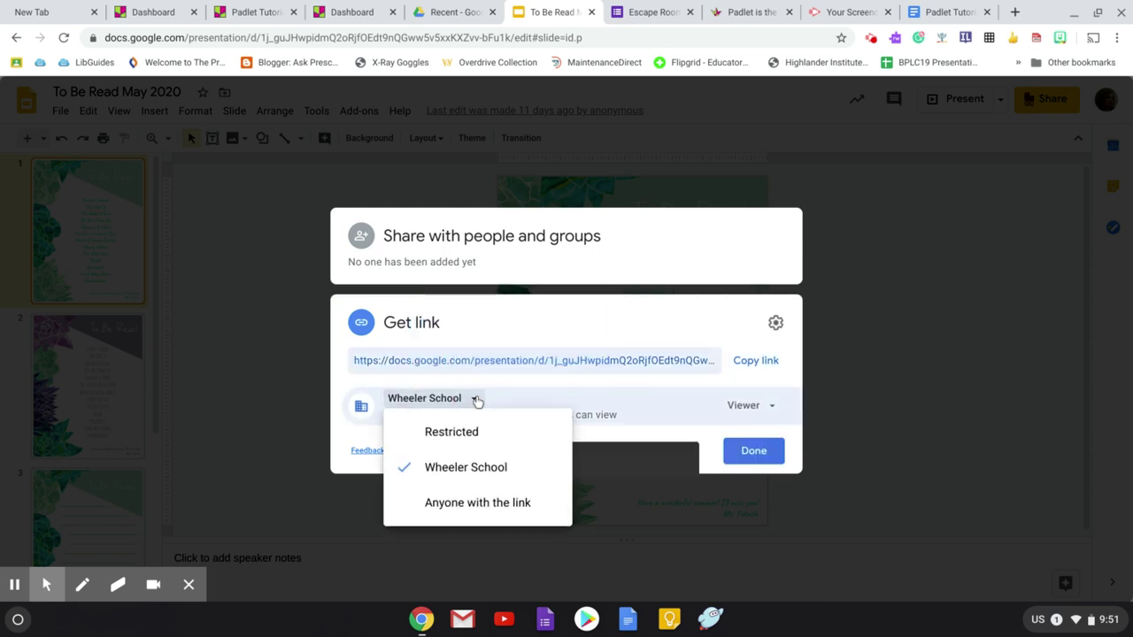
{"action": "left_click", "coordinate": [455, 509]}
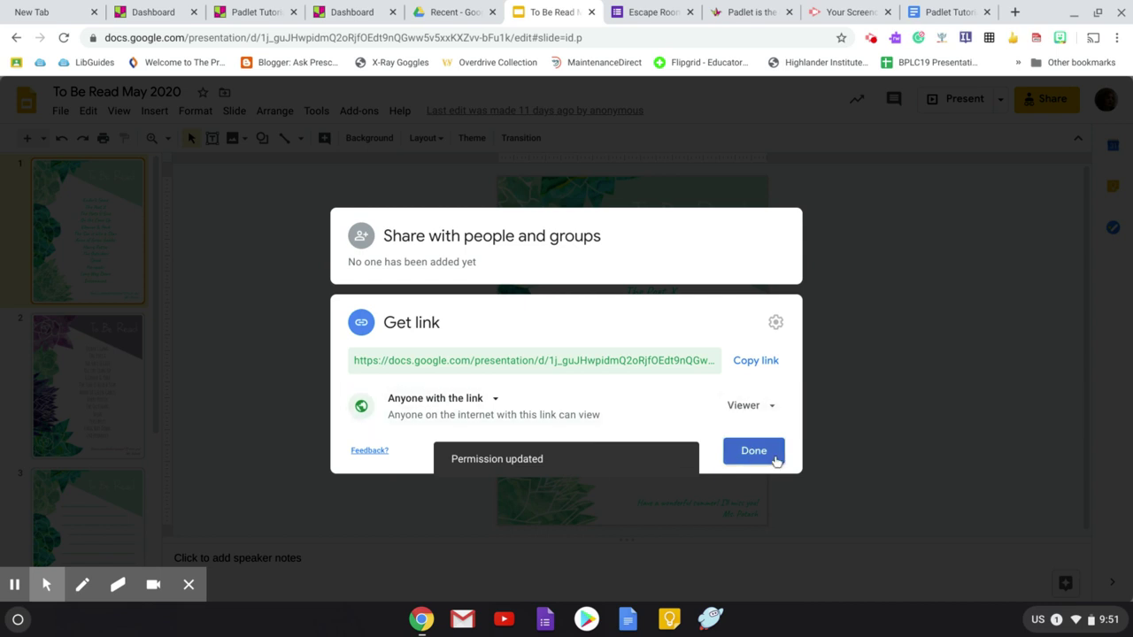
{"action": "left_click", "coordinate": [761, 365]}
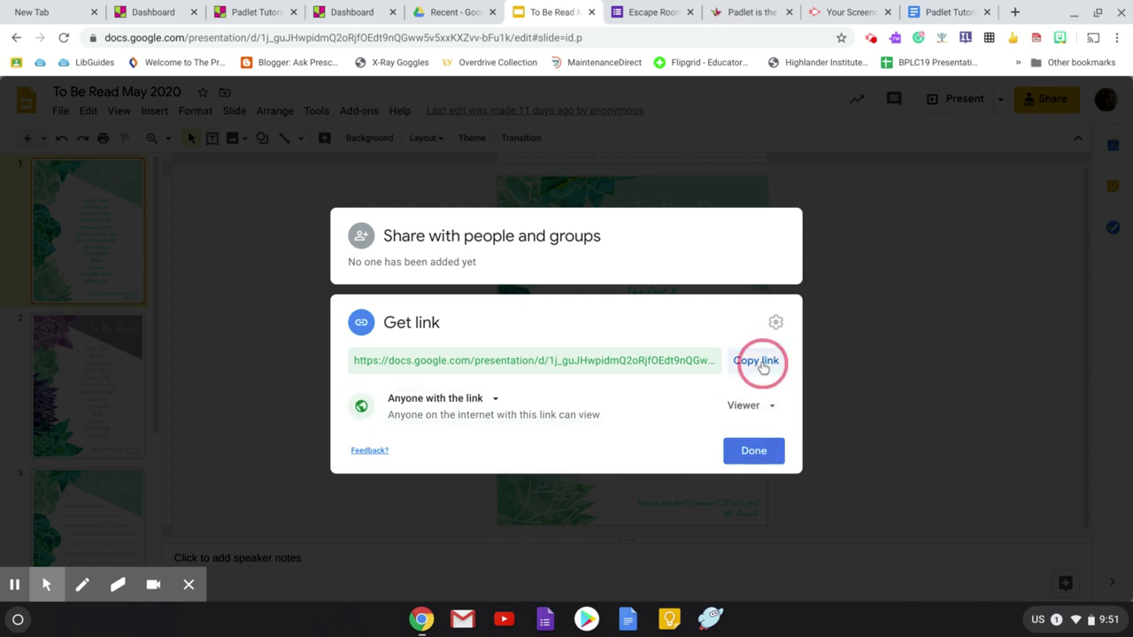
{"action": "left_click", "coordinate": [751, 453]}
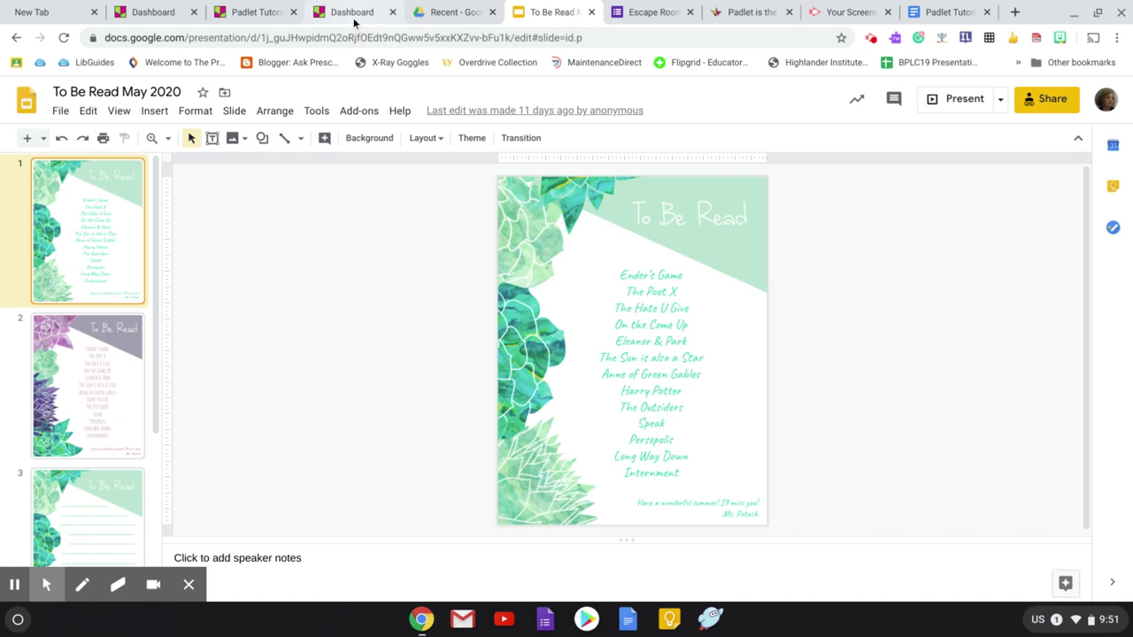
Paste the copied slides link into the Tenement Museum post's URL field and save it.
{"action": "left_click", "coordinate": [248, 10]}
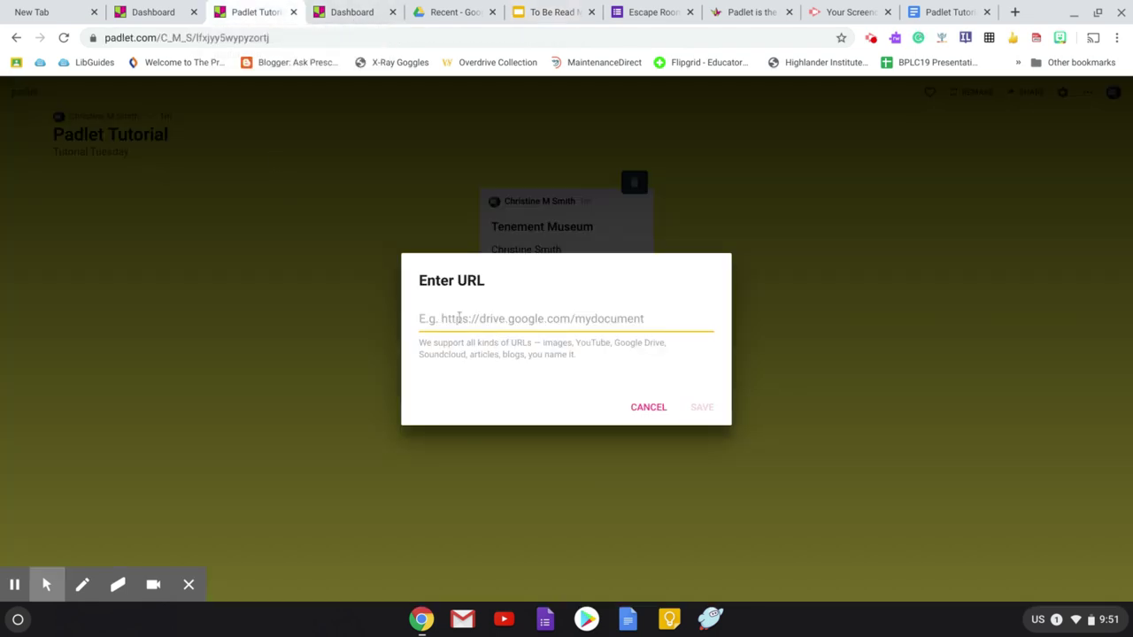
{"action": "left_click", "coordinate": [453, 321]}
{"action": "key", "text": "ctrl+v"}
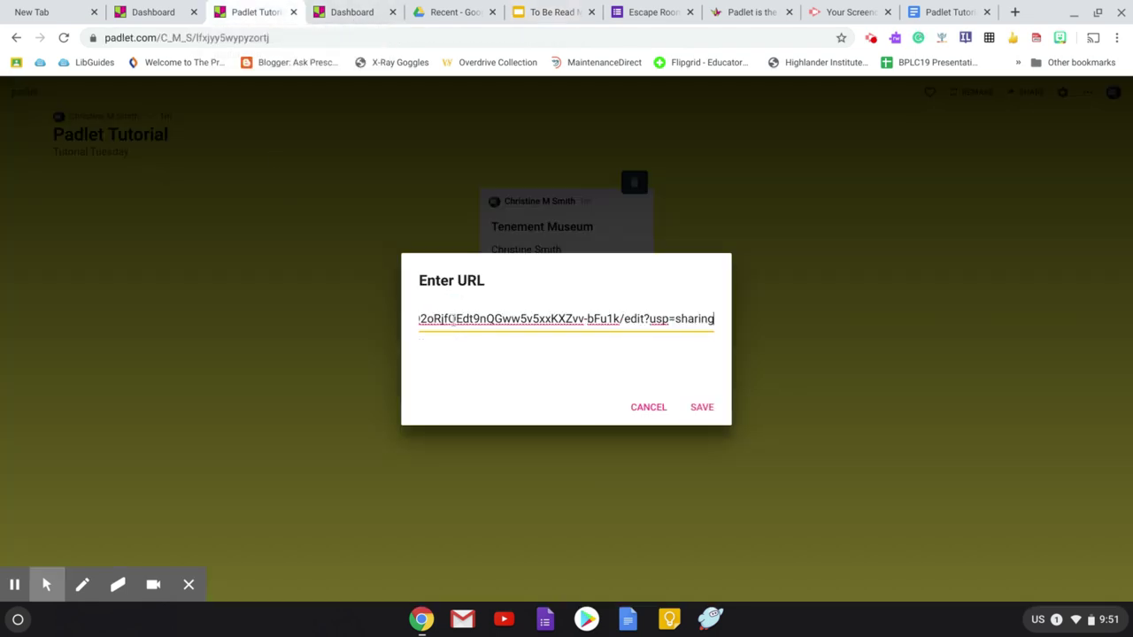
{"action": "left_click", "coordinate": [712, 409]}
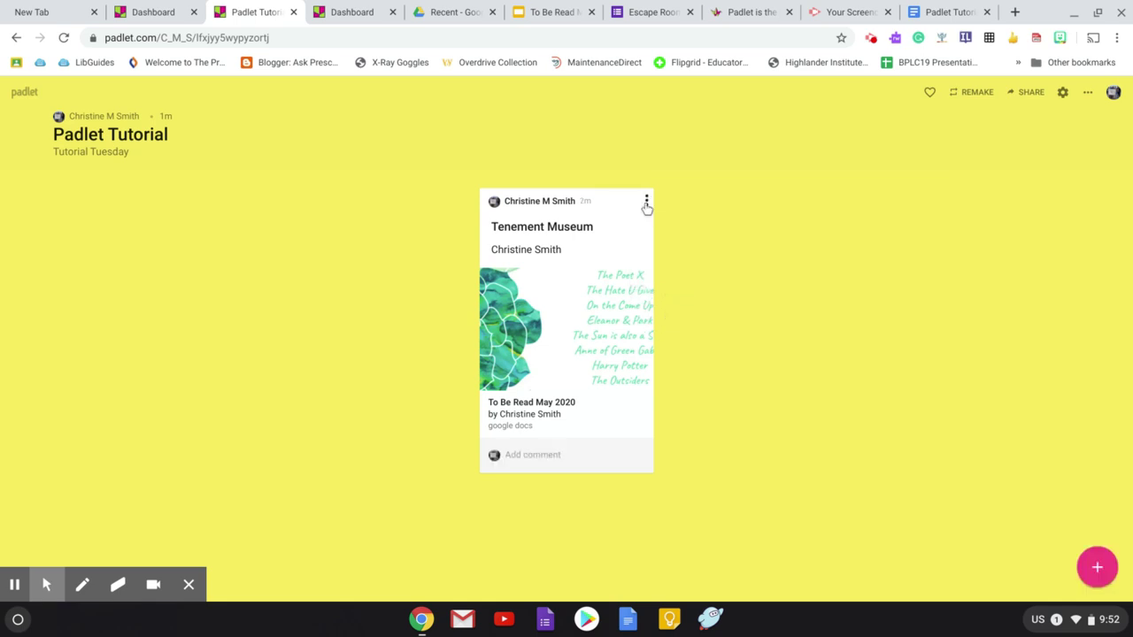
{"action": "left_click", "coordinate": [645, 202]}
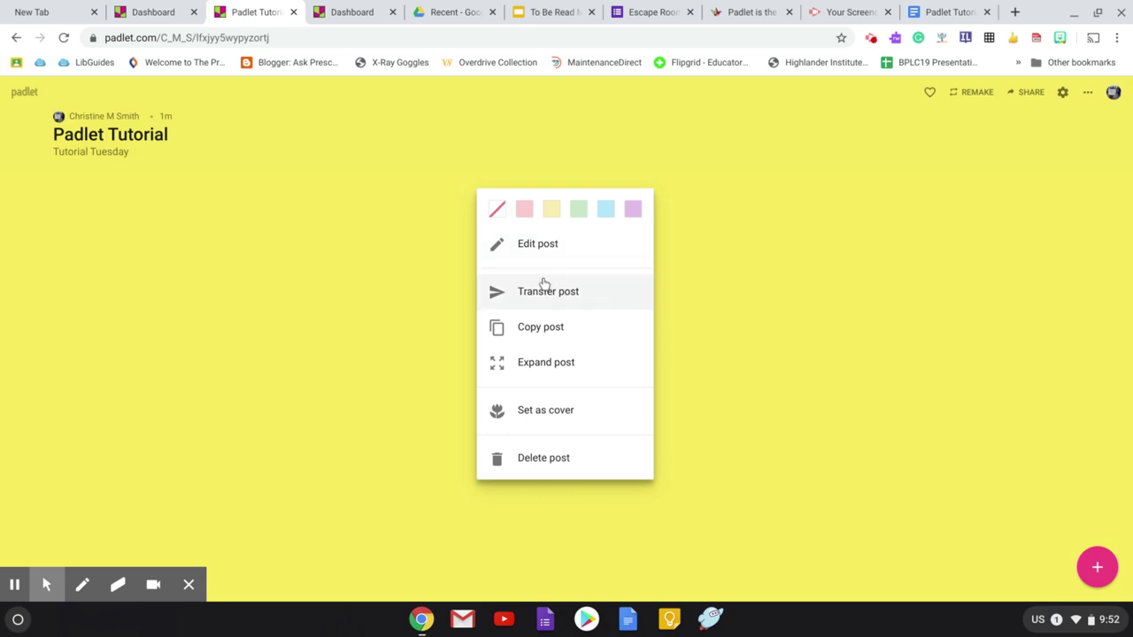
{"action": "left_click", "coordinate": [556, 368]}
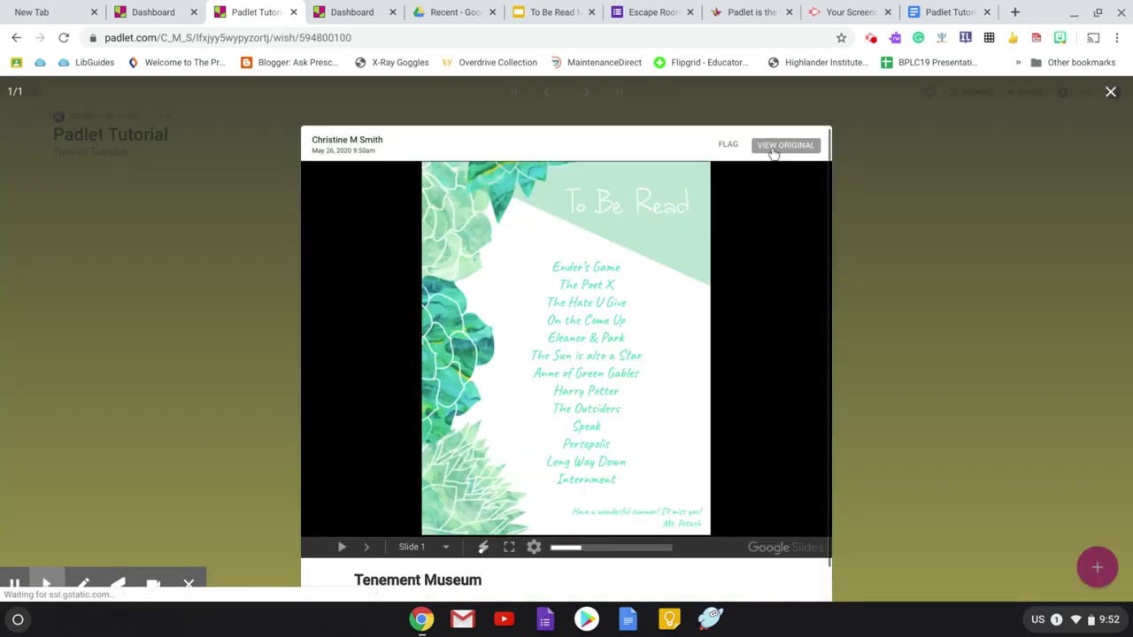
{"action": "left_click", "coordinate": [771, 151]}
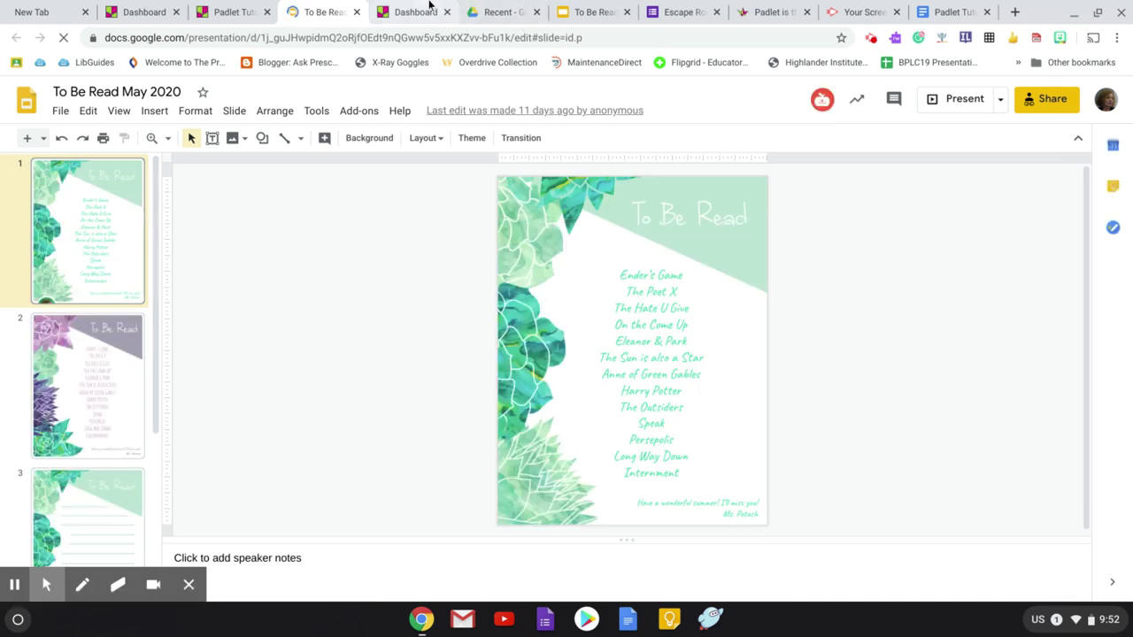
{"action": "left_click", "coordinate": [223, 12]}
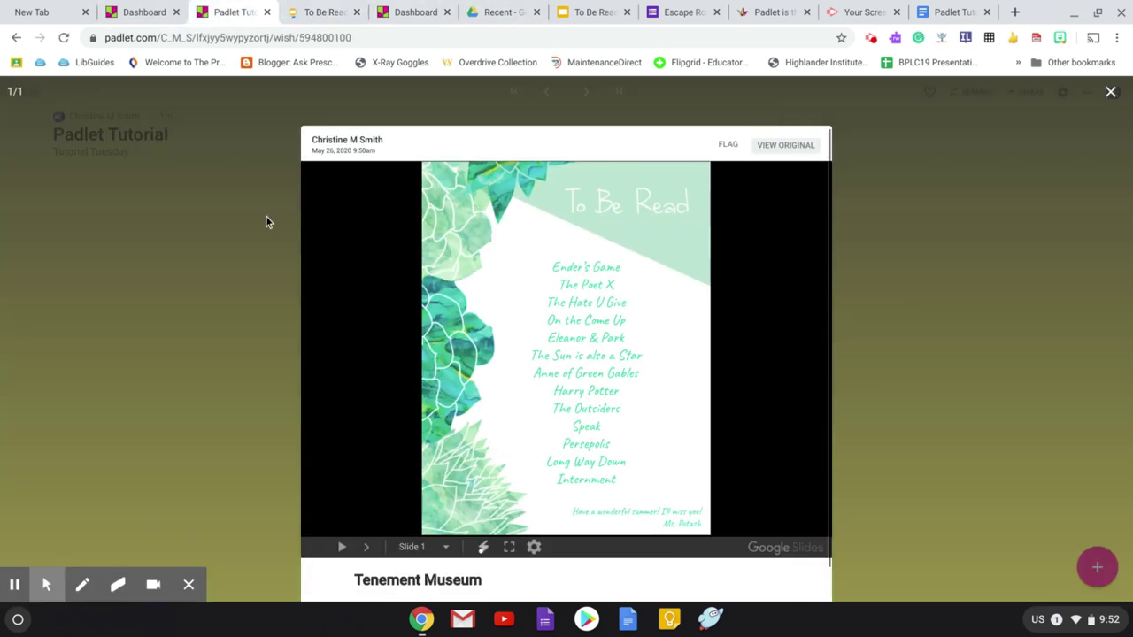
{"action": "left_click", "coordinate": [1109, 92]}
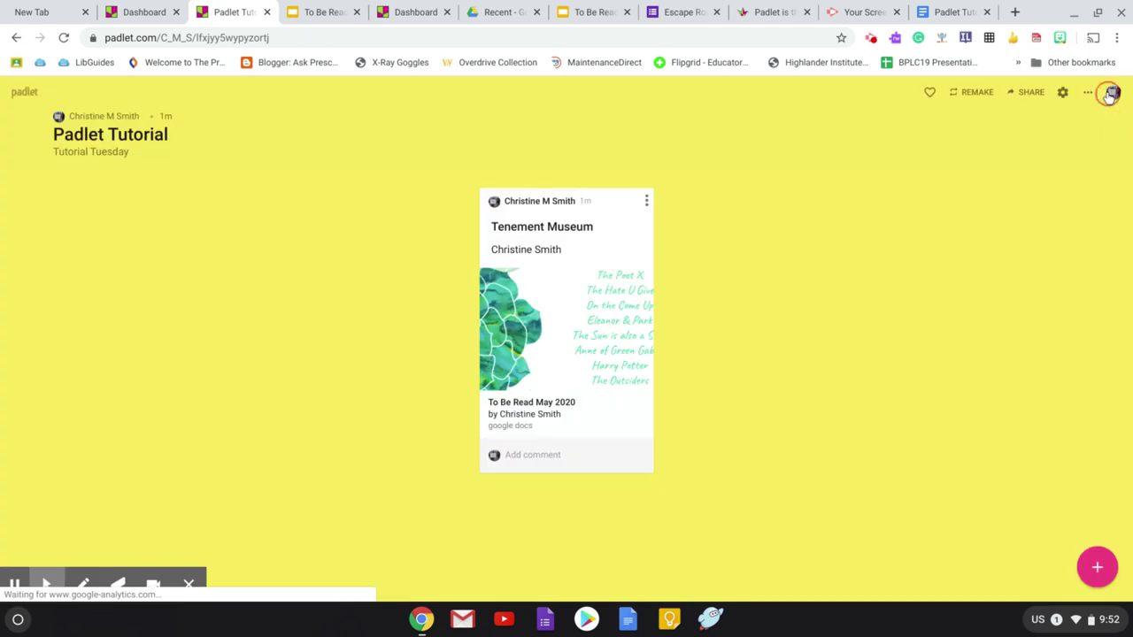
Create a new post titled 'Book Covers' with the body text 'Summer Reading'.
{"action": "left_click", "coordinate": [1096, 568]}
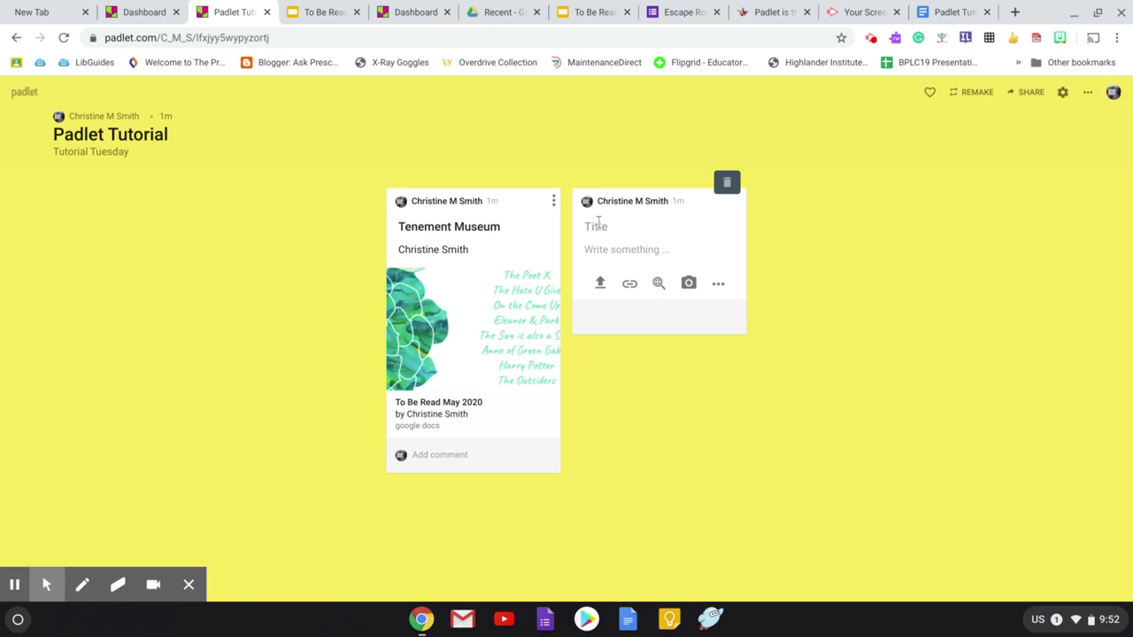
{"action": "type", "text": "Book Covers"}
{"action": "left_click", "coordinate": [596, 252]}
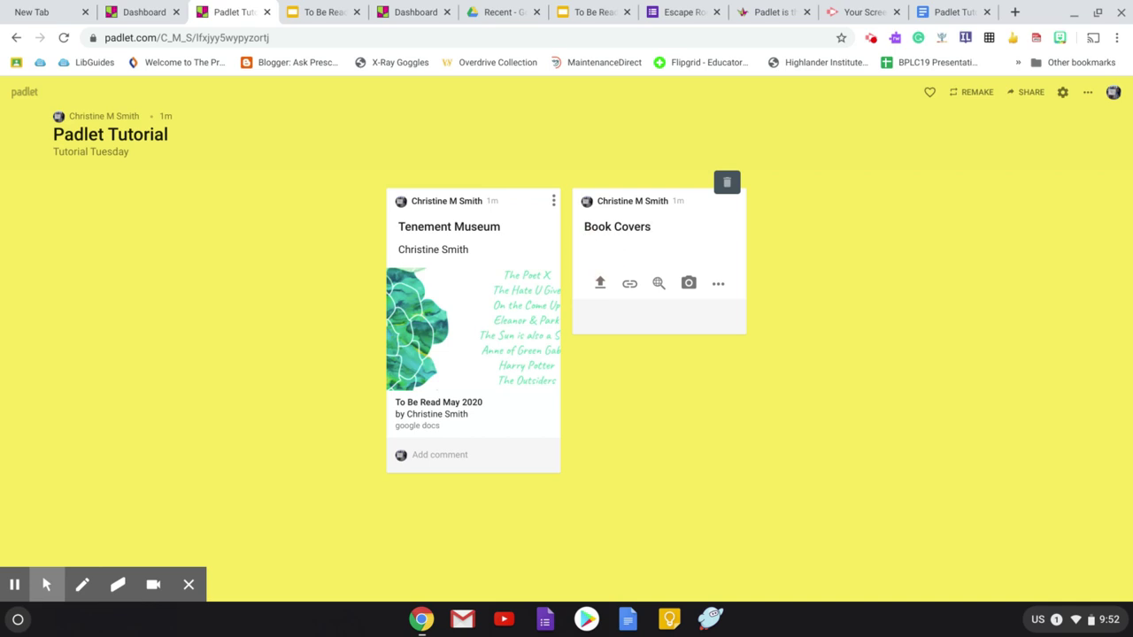
{"action": "type", "text": "Summer B"}
{"action": "key", "text": "BackSpace"}
{"action": "key", "text": "BackSpace"}
{"action": "type", "text": "Reading"}
Search images for 'Coyote Sunrise' and attach the book cover to the Book Covers post.
{"action": "left_click", "coordinate": [658, 283]}
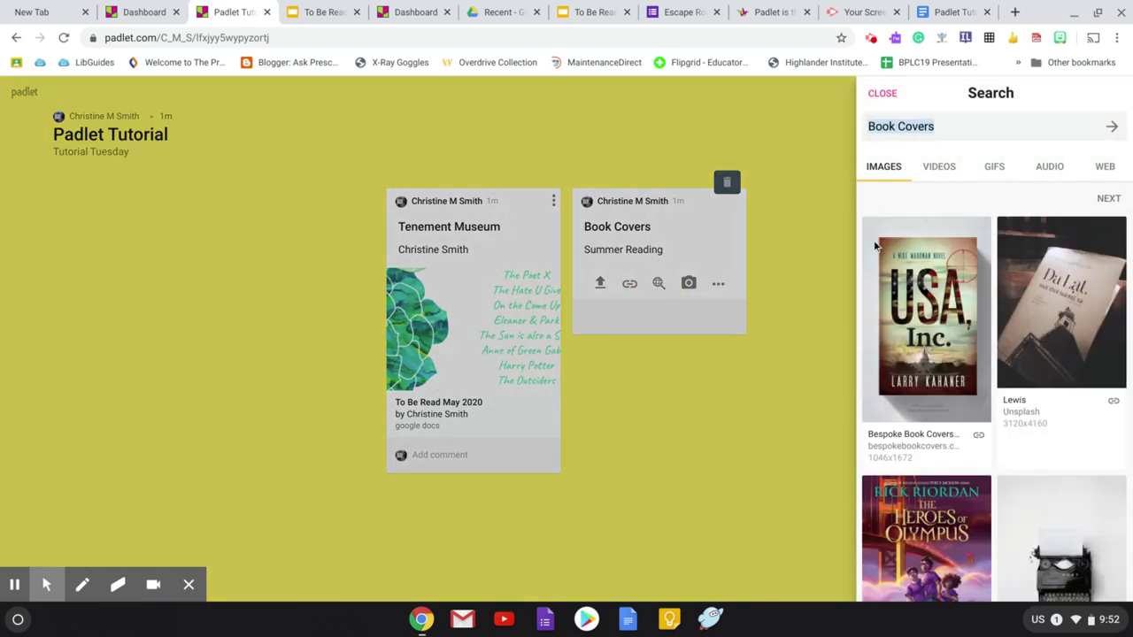
{"action": "left_click", "coordinate": [947, 126]}
{"action": "type", "text": "Co"}
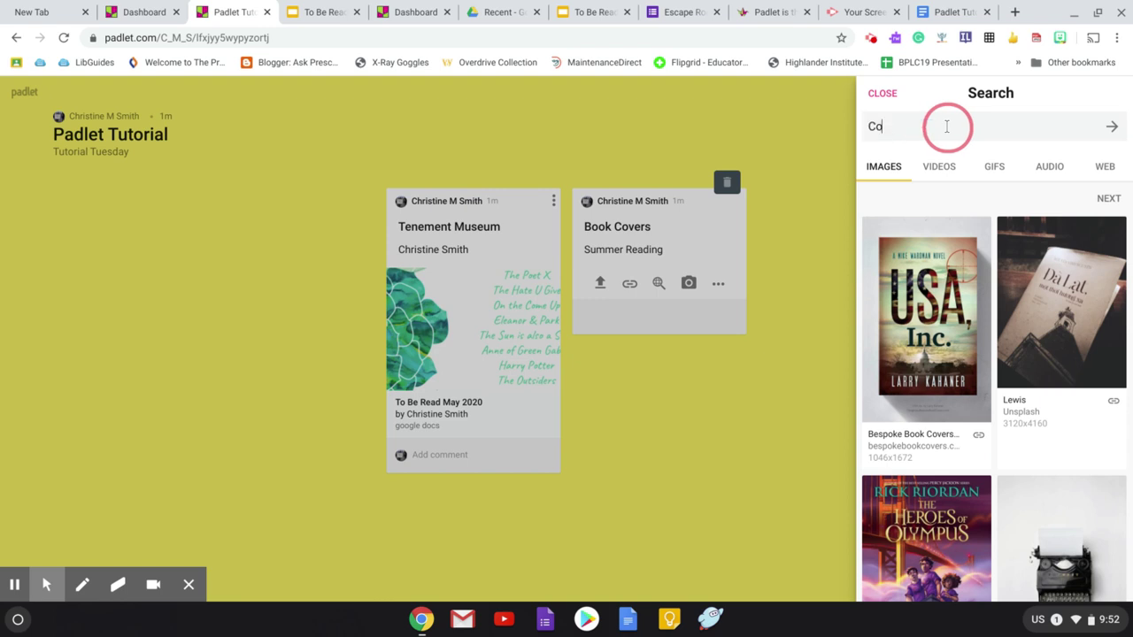
{"action": "type", "text": "yote st"}
{"action": "key", "text": "BackSpace"}
{"action": "key", "text": "BackSpace"}
{"action": "key", "text": "Return"}
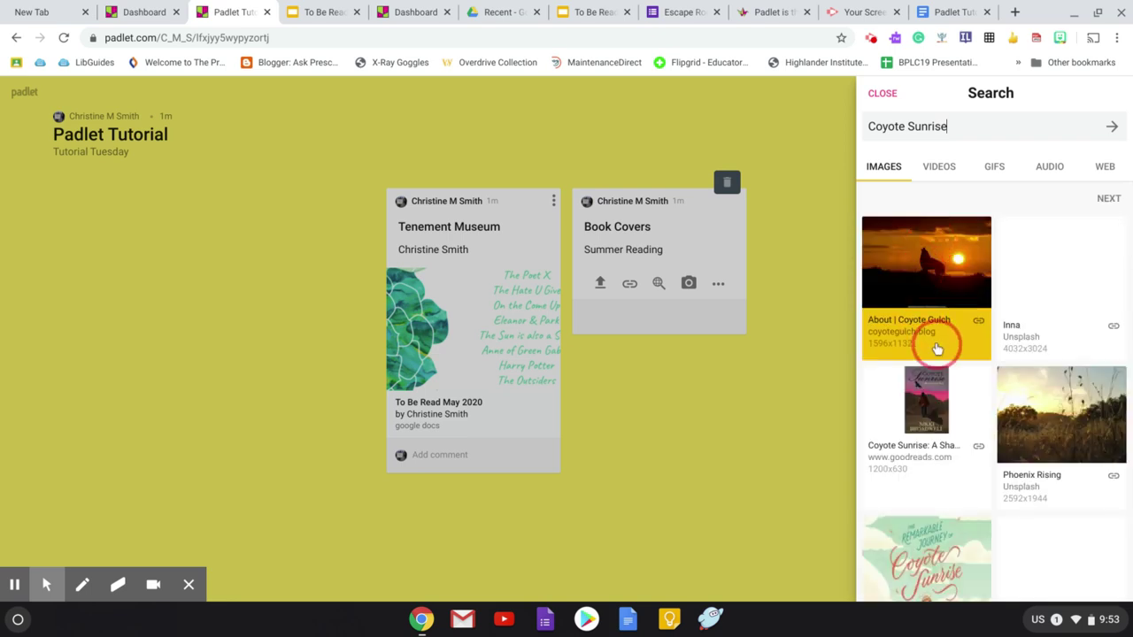
{"action": "scroll", "coordinate": [1019, 284], "scroll_direction": "down", "scroll_amount": 3}
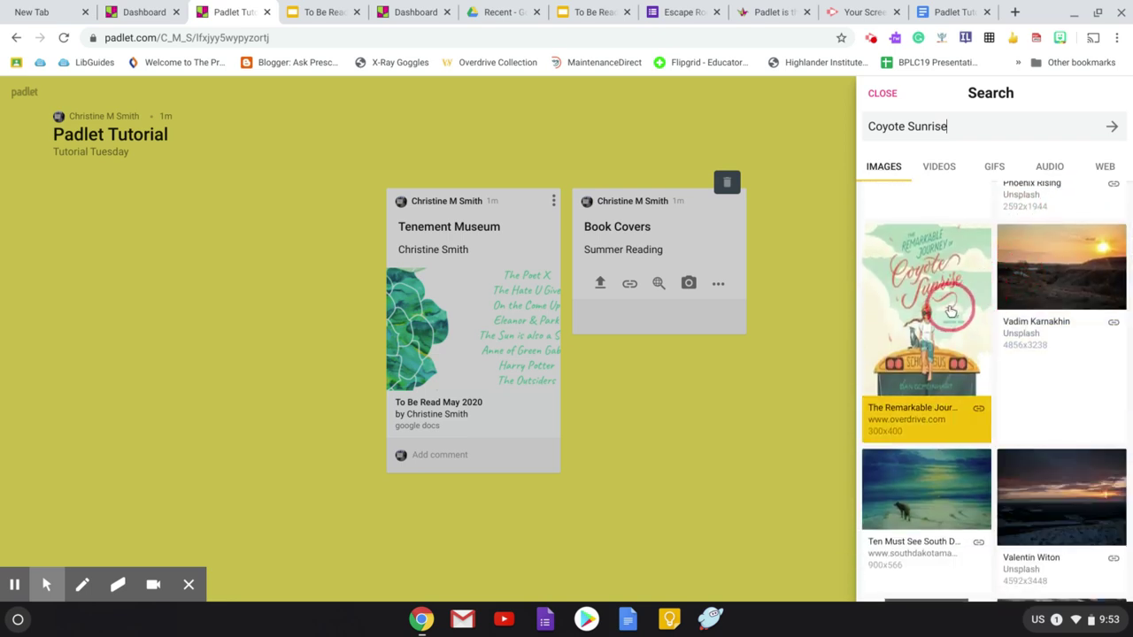
{"action": "left_click_drag", "start_coordinate": [950, 309], "coordinate": [672, 351]}
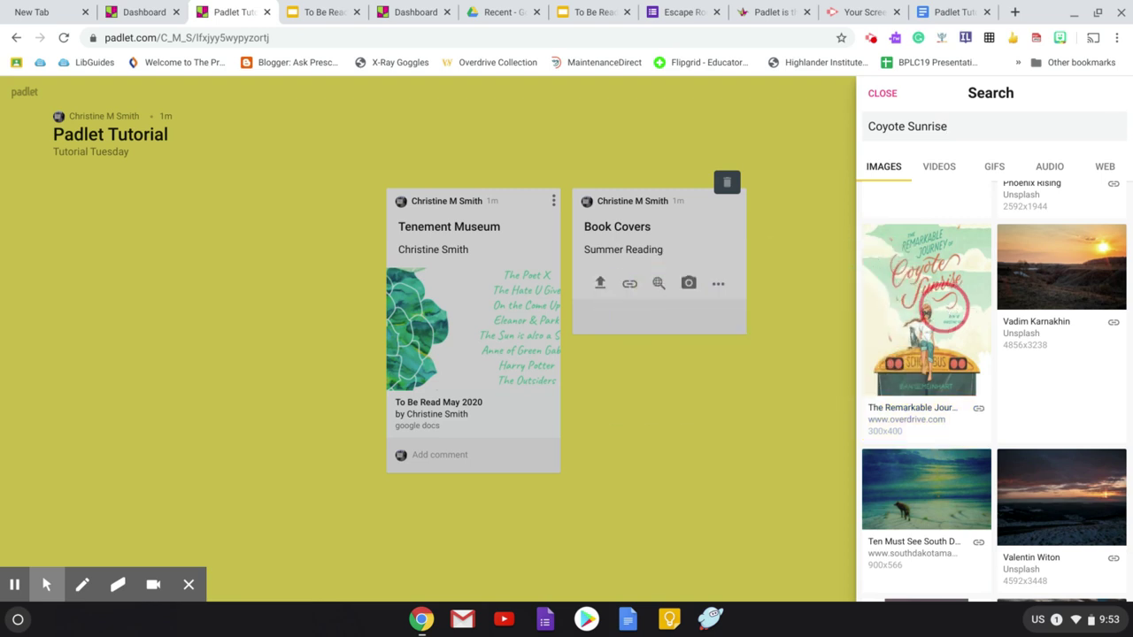
{"action": "left_click", "coordinate": [890, 316]}
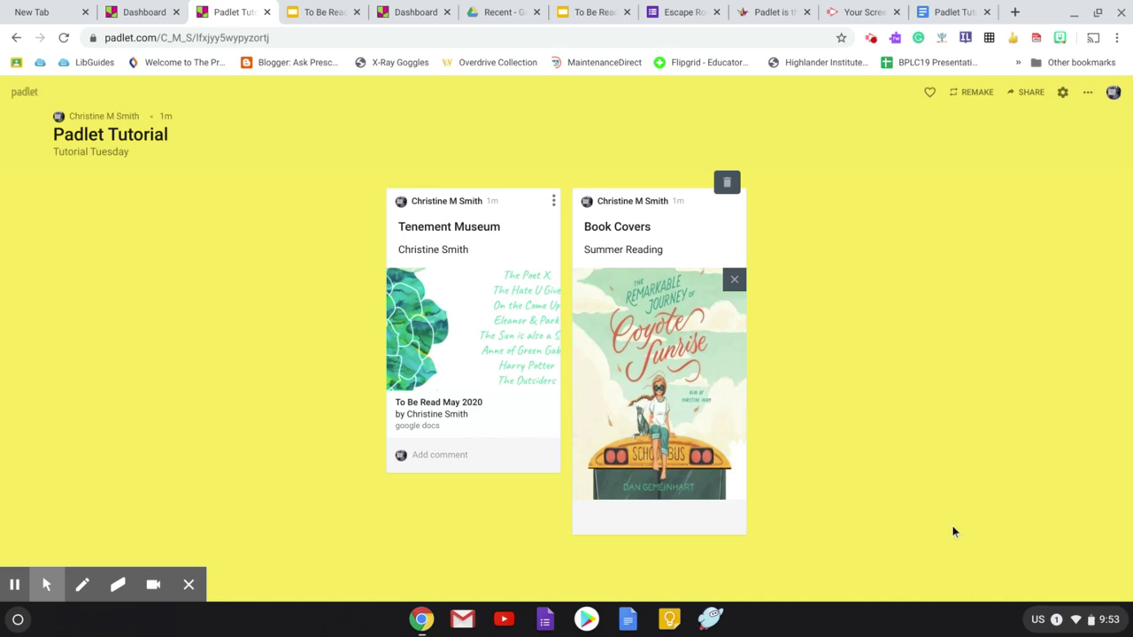
Finish the Book Covers post, start a new post, then close the voice recorder unused.
{"action": "left_click", "coordinate": [865, 437]}
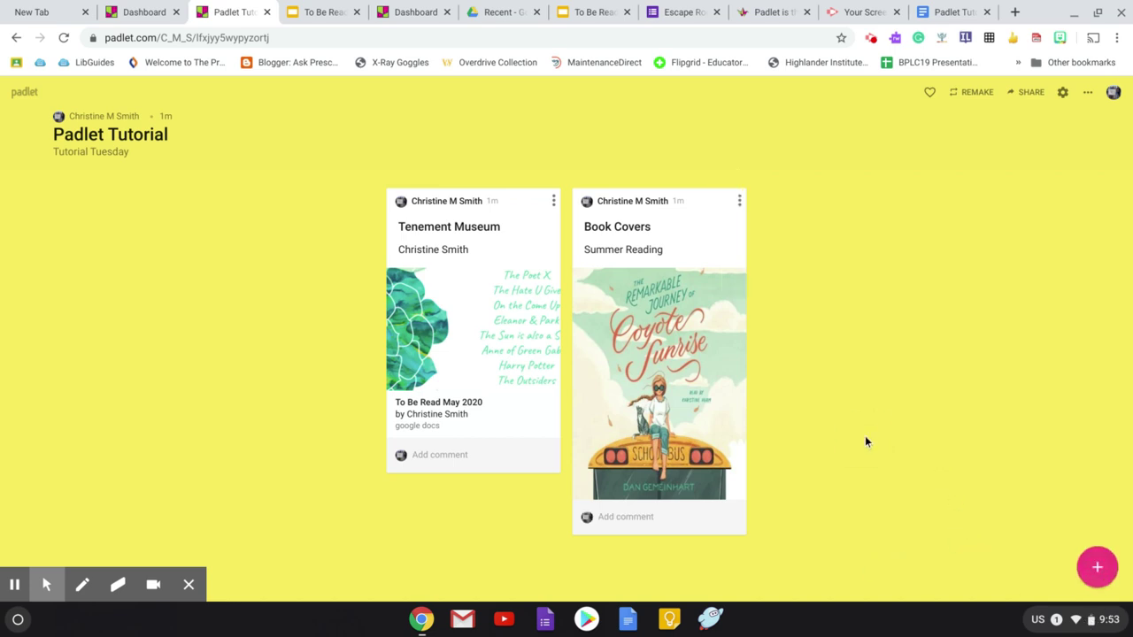
{"action": "left_click", "coordinate": [1096, 568]}
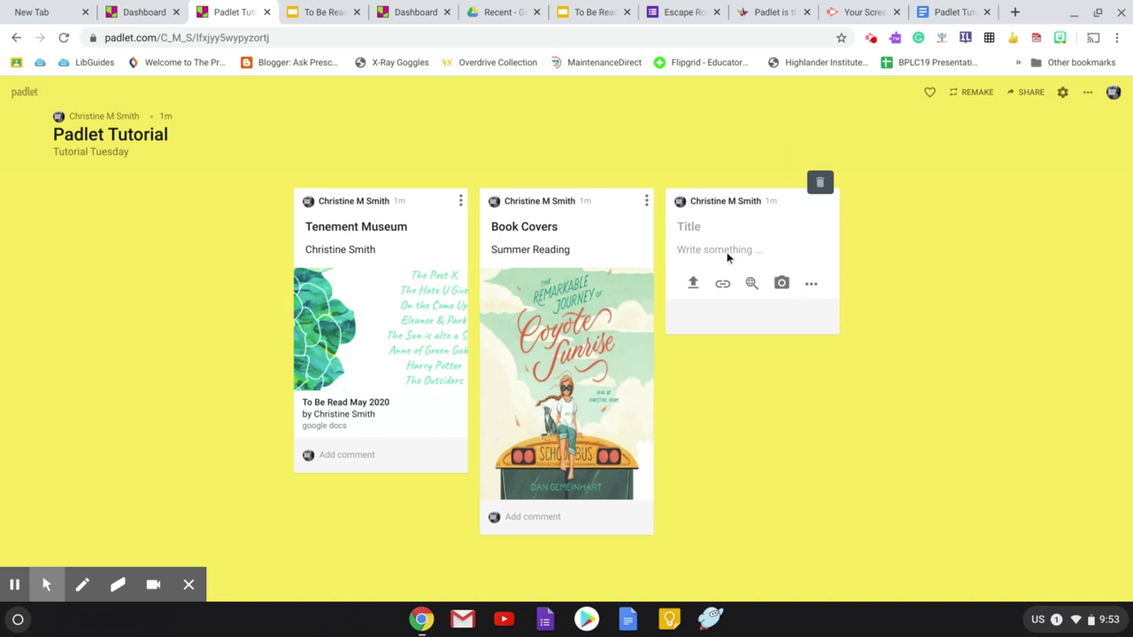
{"action": "left_click", "coordinate": [811, 283]}
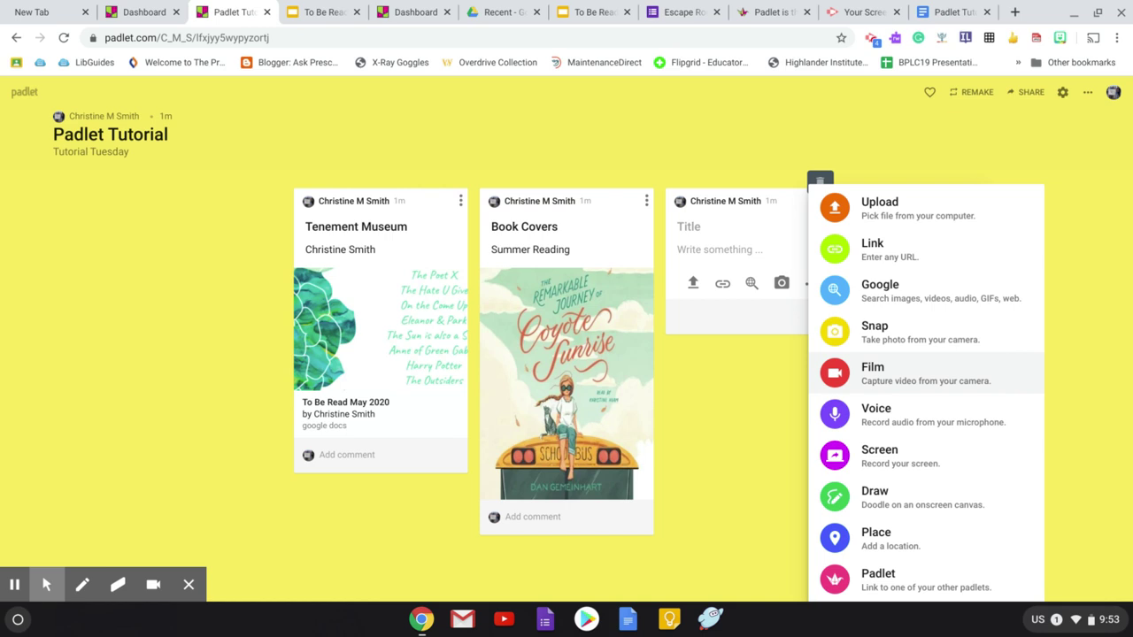
{"action": "left_click", "coordinate": [880, 412]}
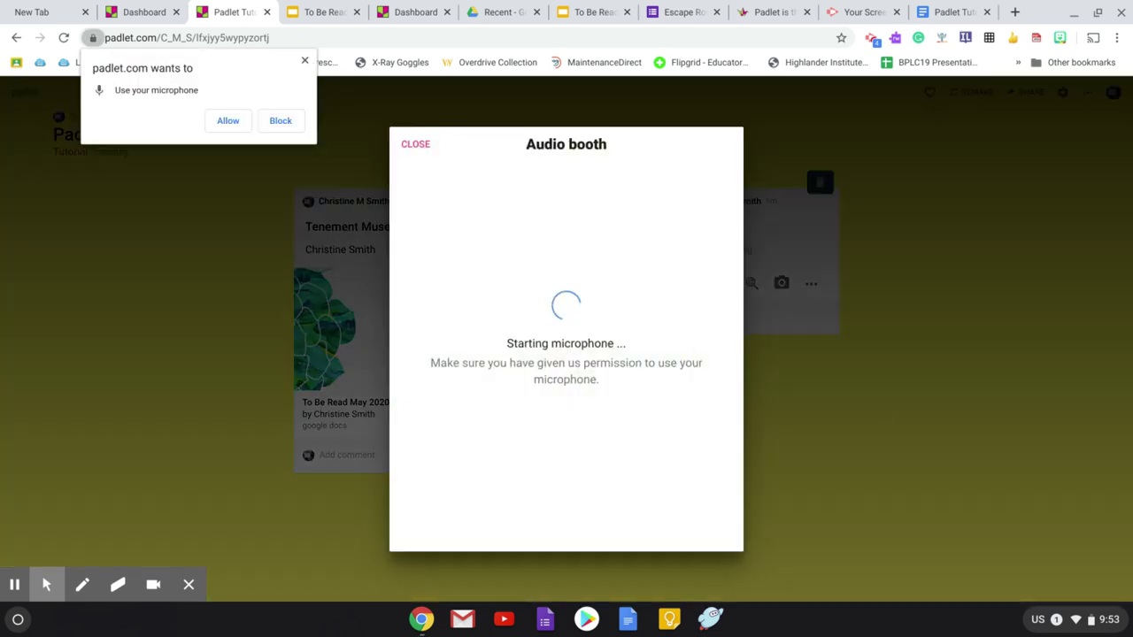
{"action": "left_click", "coordinate": [236, 123]}
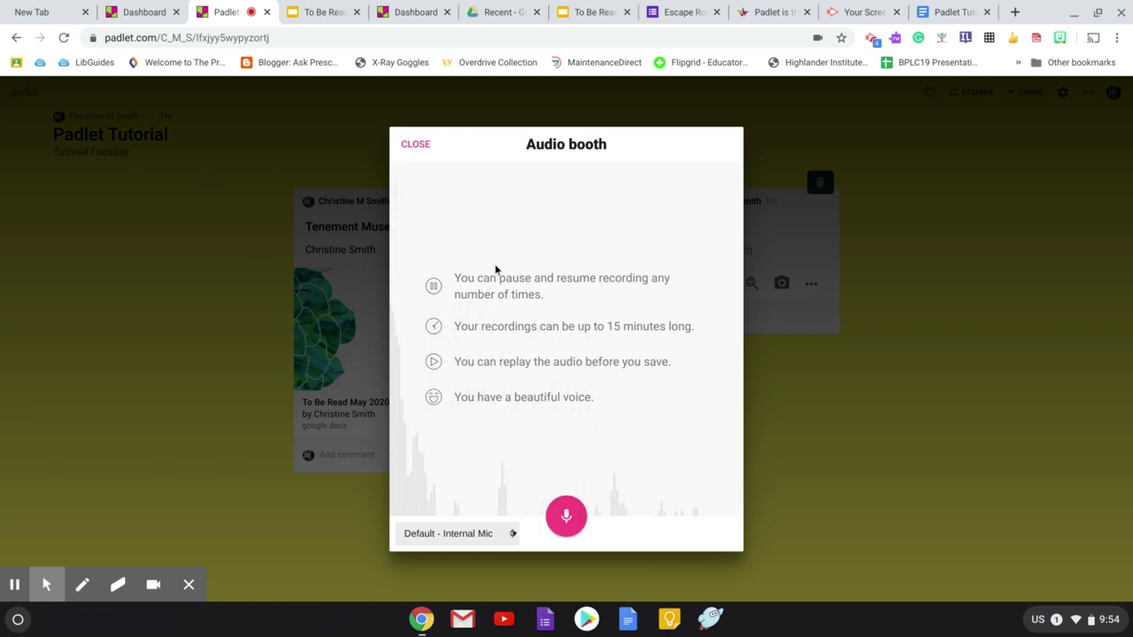
{"action": "left_click", "coordinate": [417, 146]}
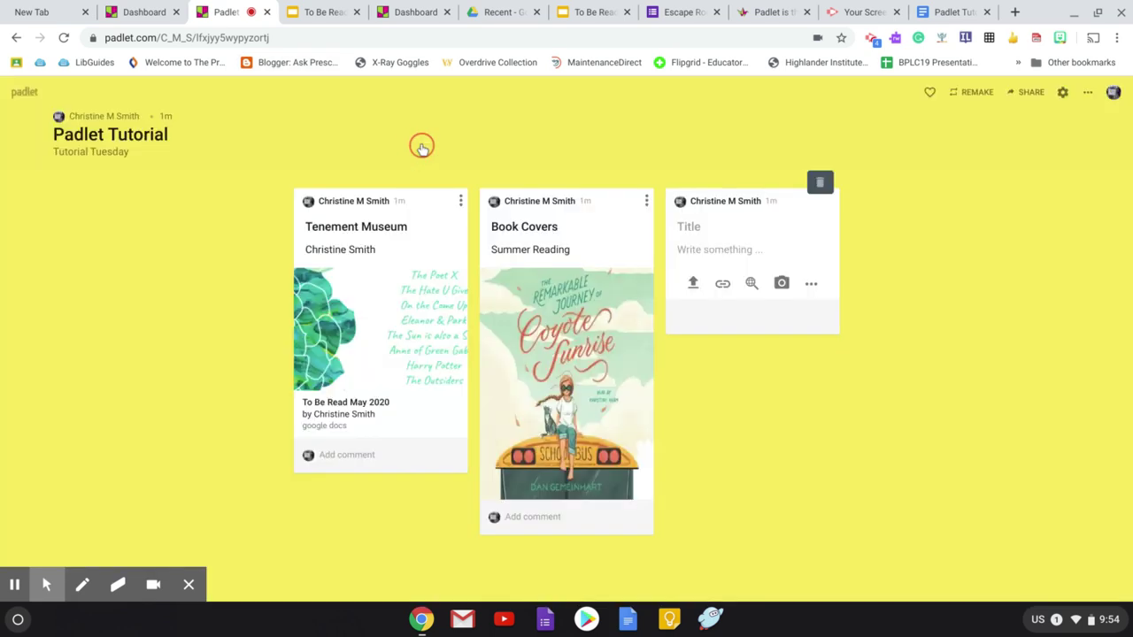
Attach a satellite map of Phoenix, Arizona to the new post.
{"action": "left_click", "coordinate": [811, 286]}
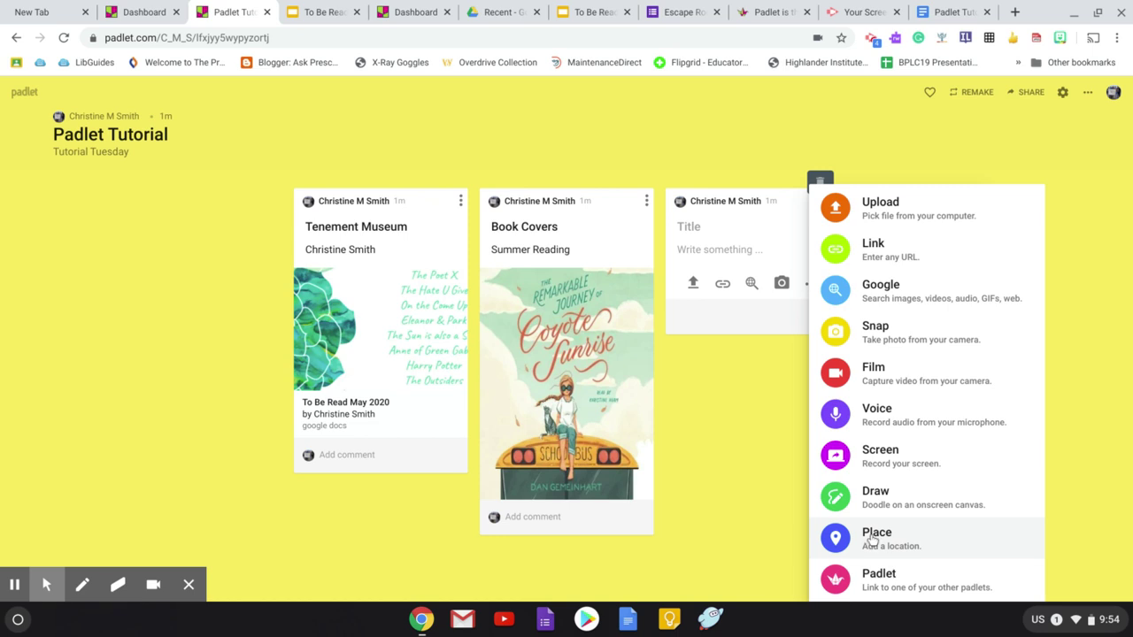
{"action": "left_click", "coordinate": [872, 538]}
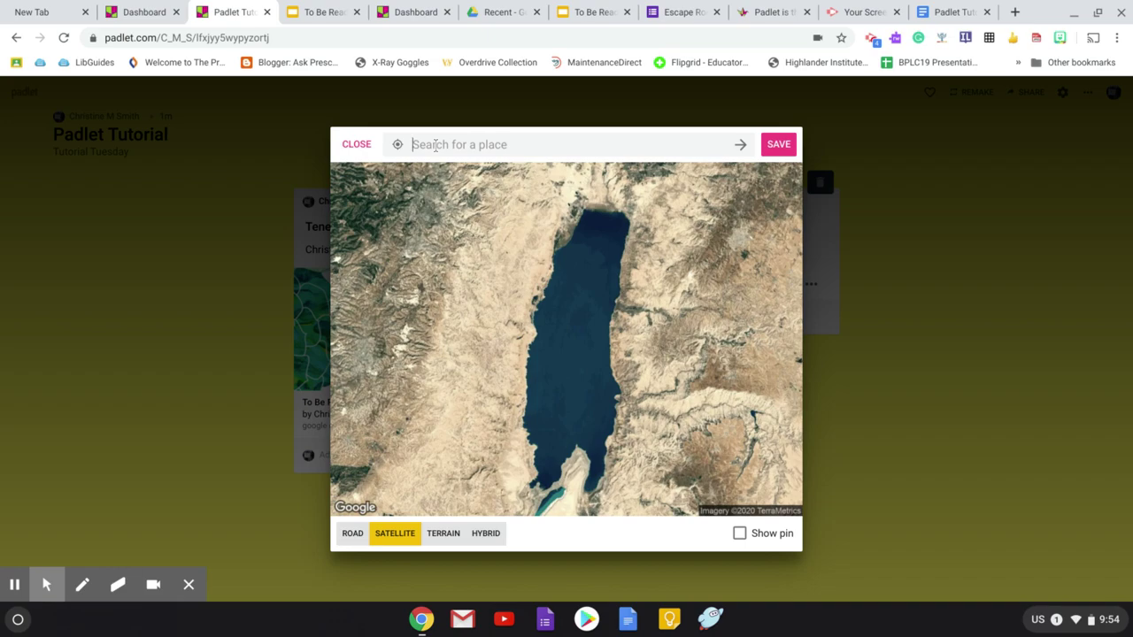
{"action": "type", "text": "po"}
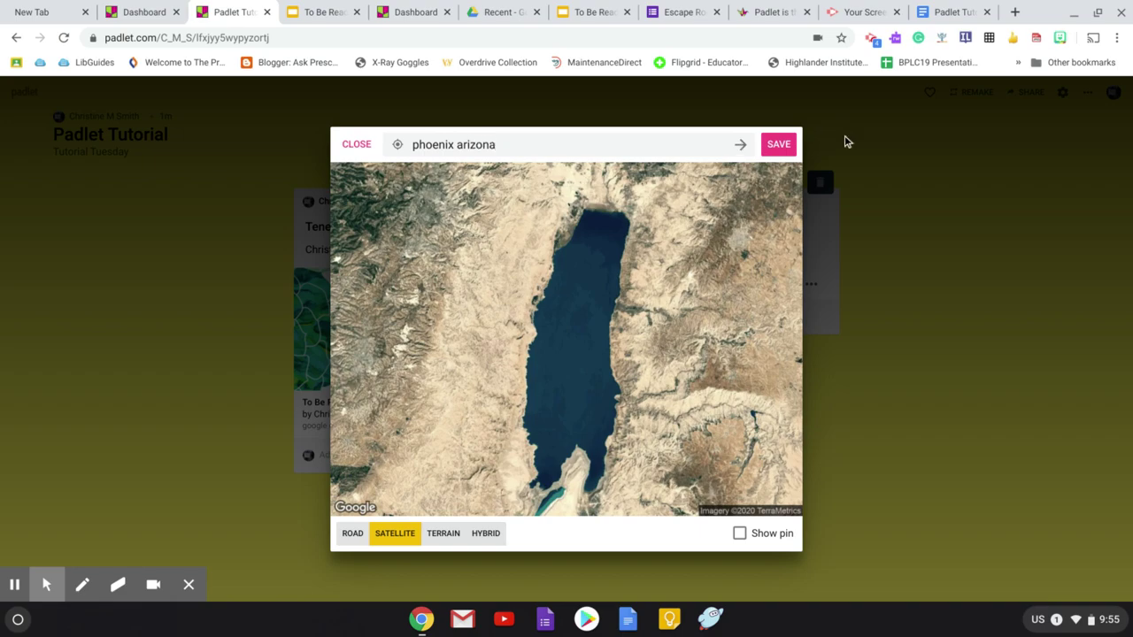
{"action": "left_click", "coordinate": [740, 145]}
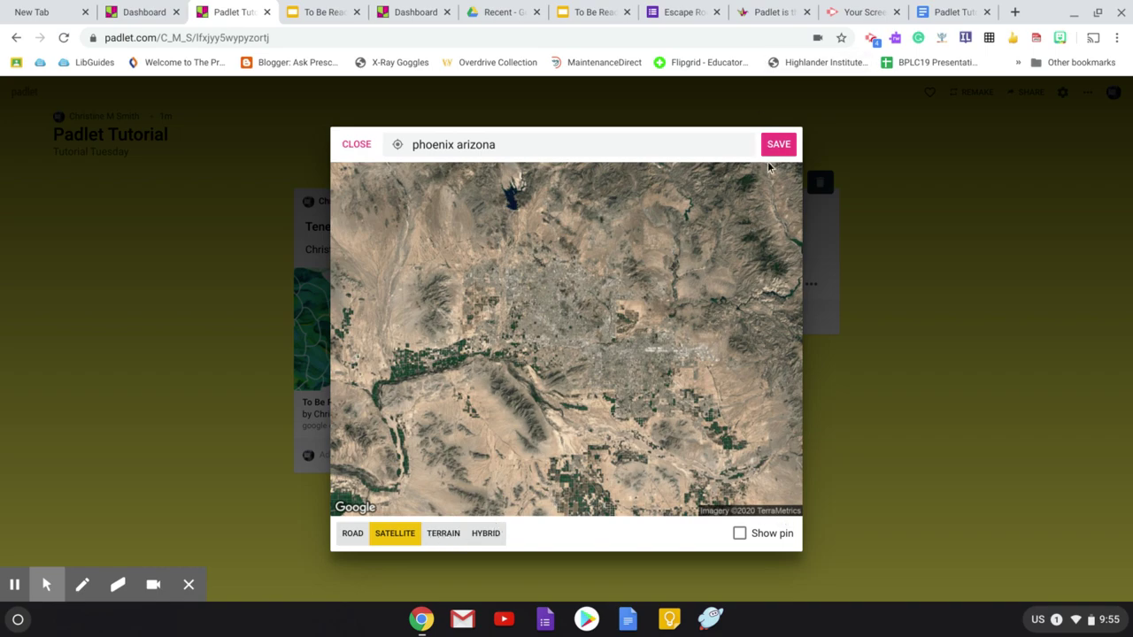
{"action": "left_click", "coordinate": [776, 148]}
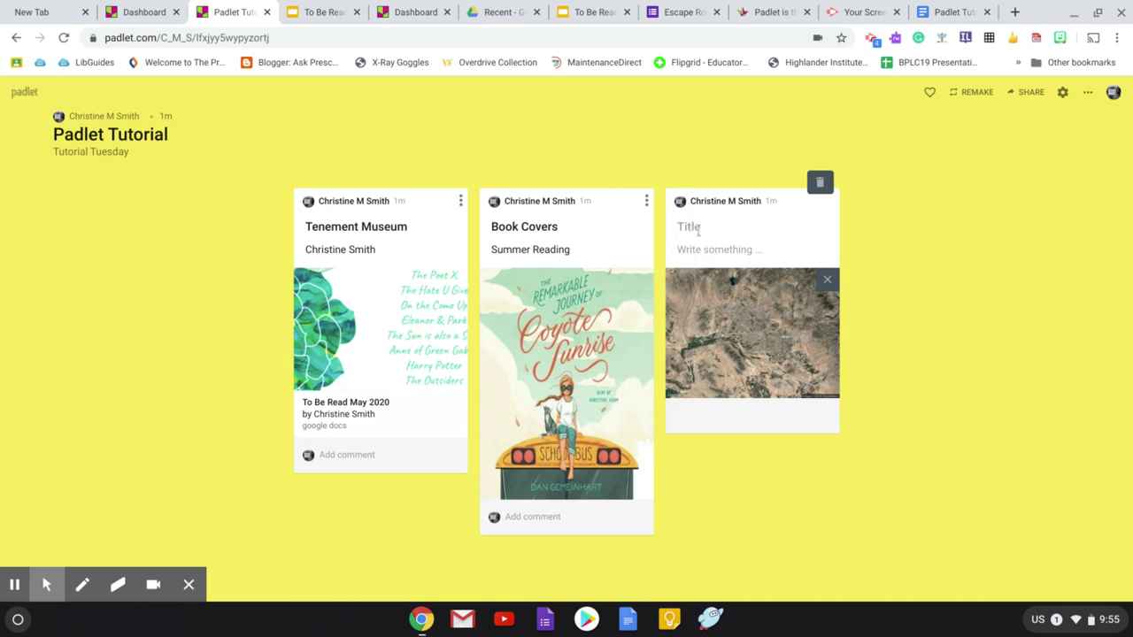
Title the map post 'Phoenix AZ' with the note 'Future Trip' and finish it.
{"action": "type", "text": "PHoen"}
{"action": "key", "text": "BackSpace"}
{"action": "key", "text": "BackSpace"}
{"action": "key", "text": "BackSpace"}
{"action": "key", "text": "BackSpace"}
{"action": "type", "text": "hoen"}
{"action": "left_click", "coordinate": [692, 247]}
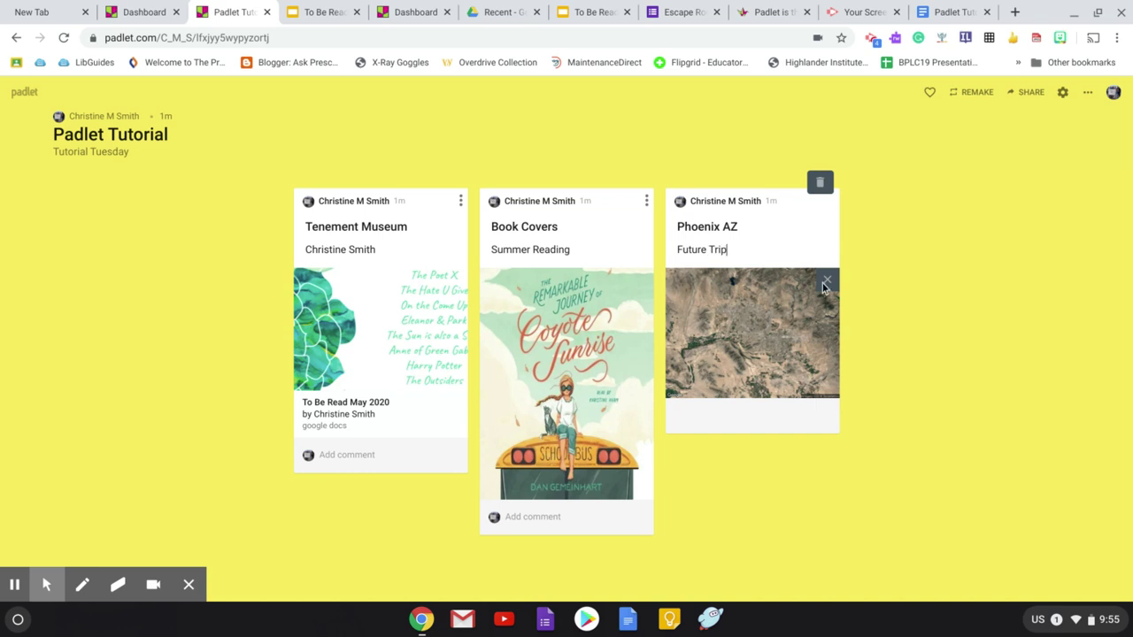
{"action": "left_click", "coordinate": [876, 291]}
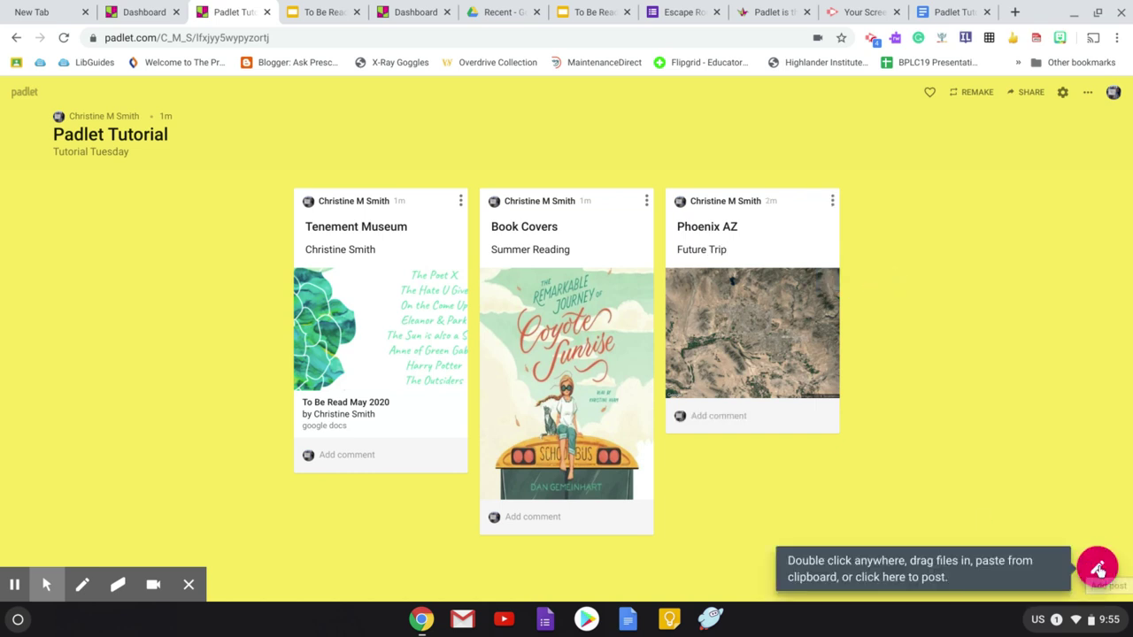
Create a fourth post, record a roughly 12-second voice clip through More > Voice, and save it.
{"action": "left_click", "coordinate": [1098, 569]}
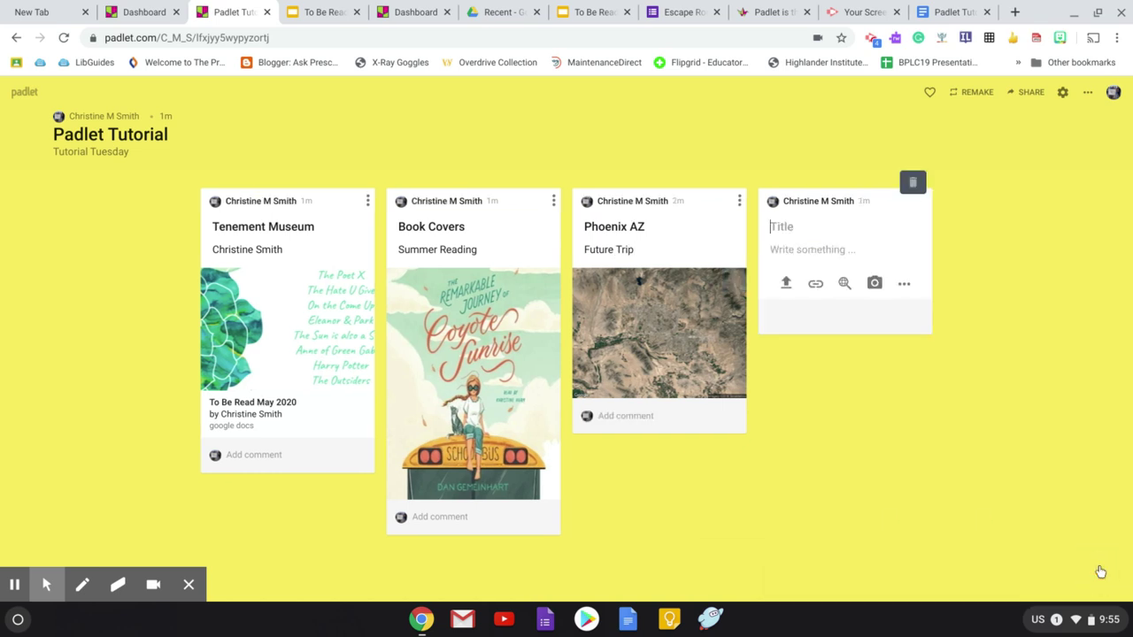
{"action": "left_click", "coordinate": [904, 284]}
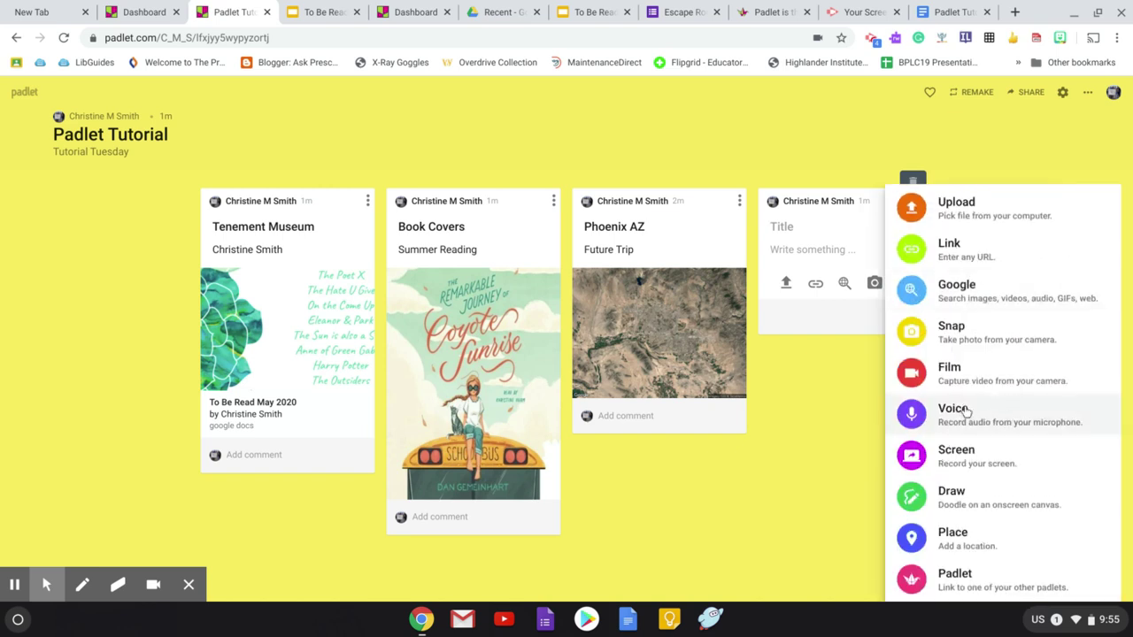
{"action": "left_click", "coordinate": [953, 410]}
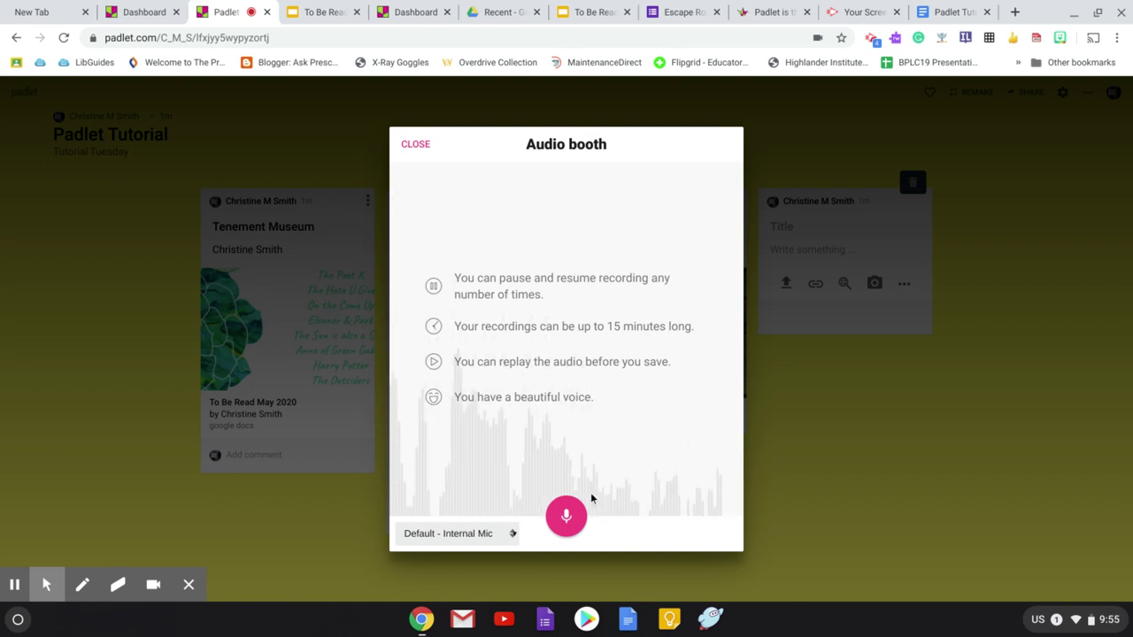
{"action": "left_click", "coordinate": [566, 516]}
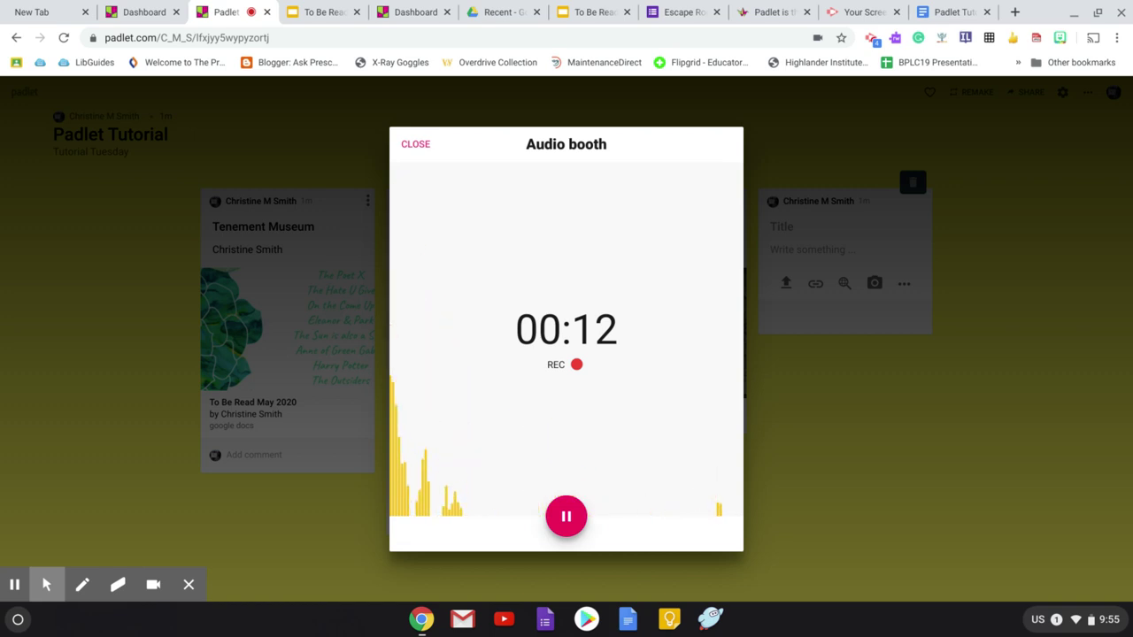
{"action": "left_click", "coordinate": [567, 516]}
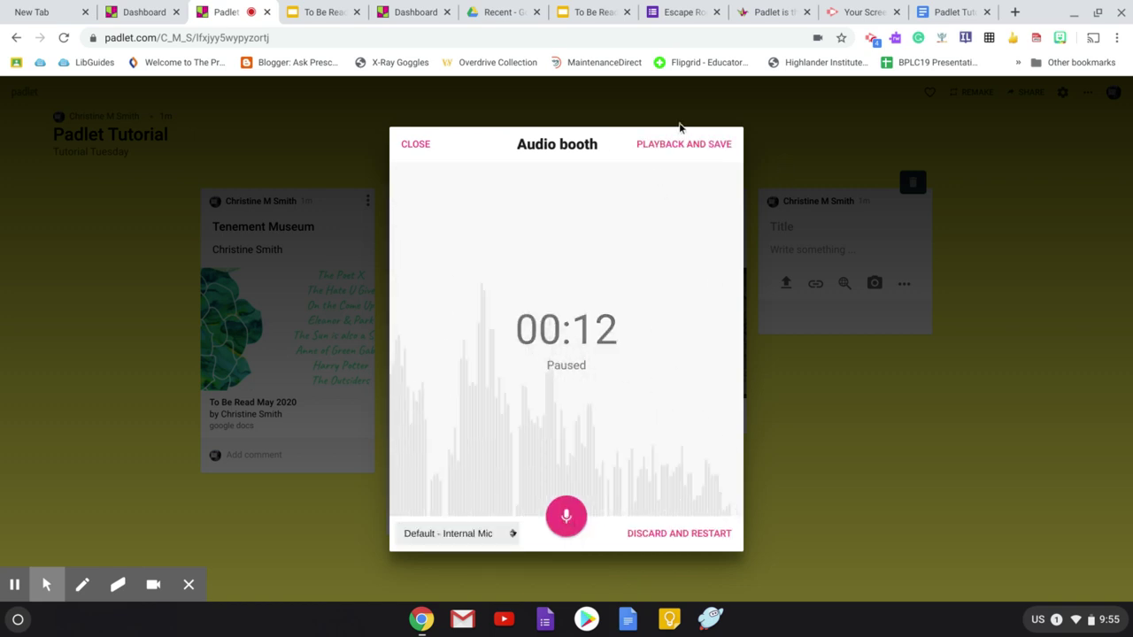
{"action": "left_click", "coordinate": [676, 145]}
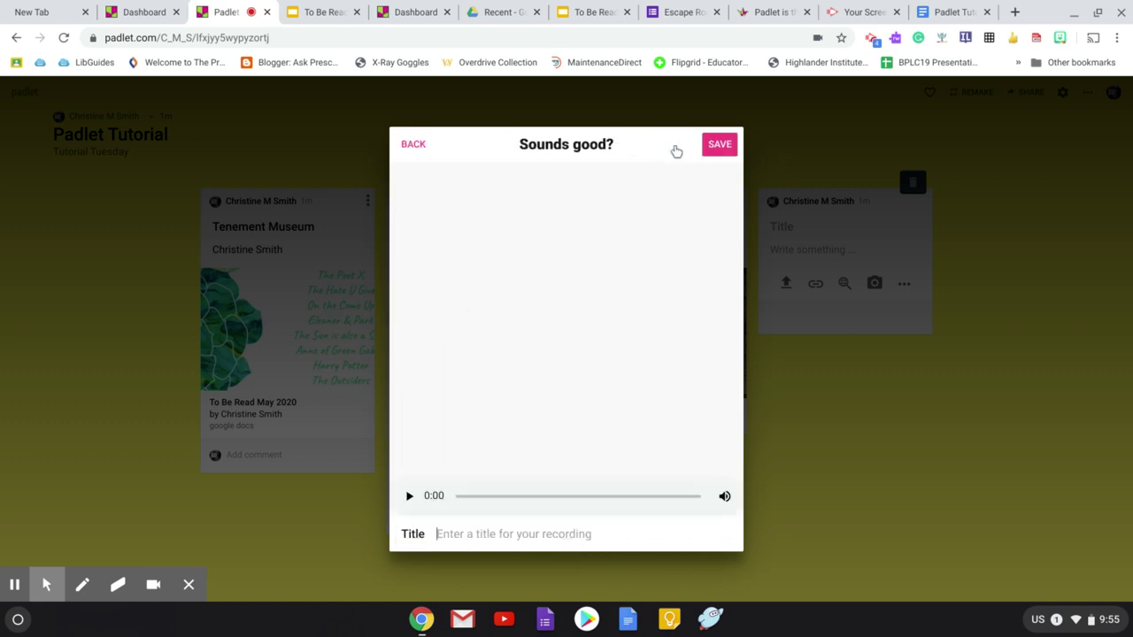
{"action": "left_click", "coordinate": [726, 145]}
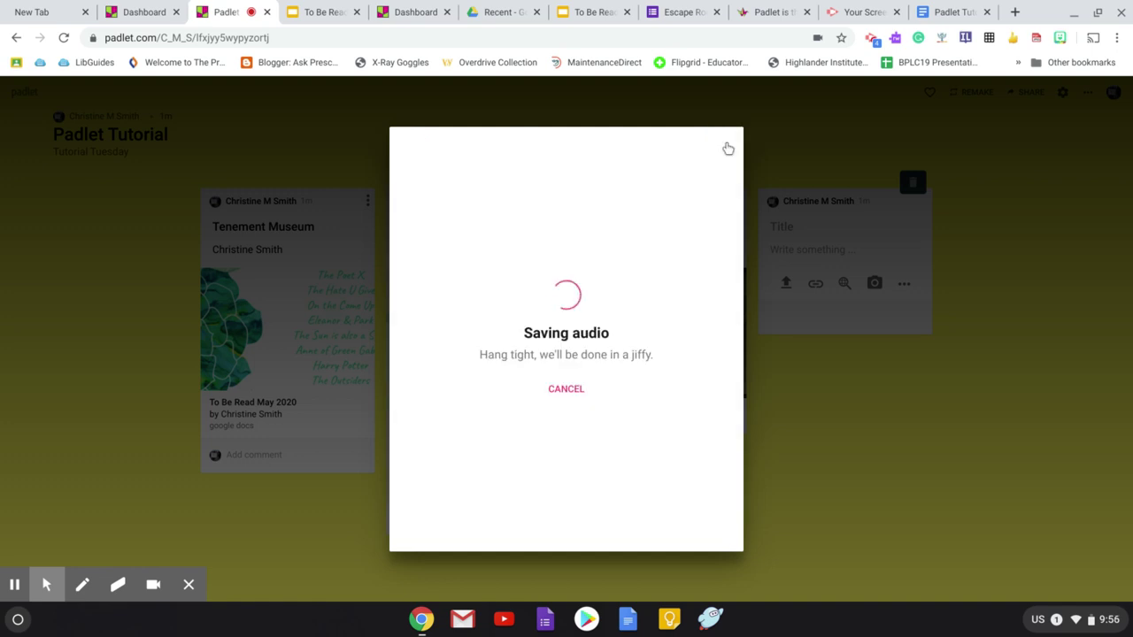